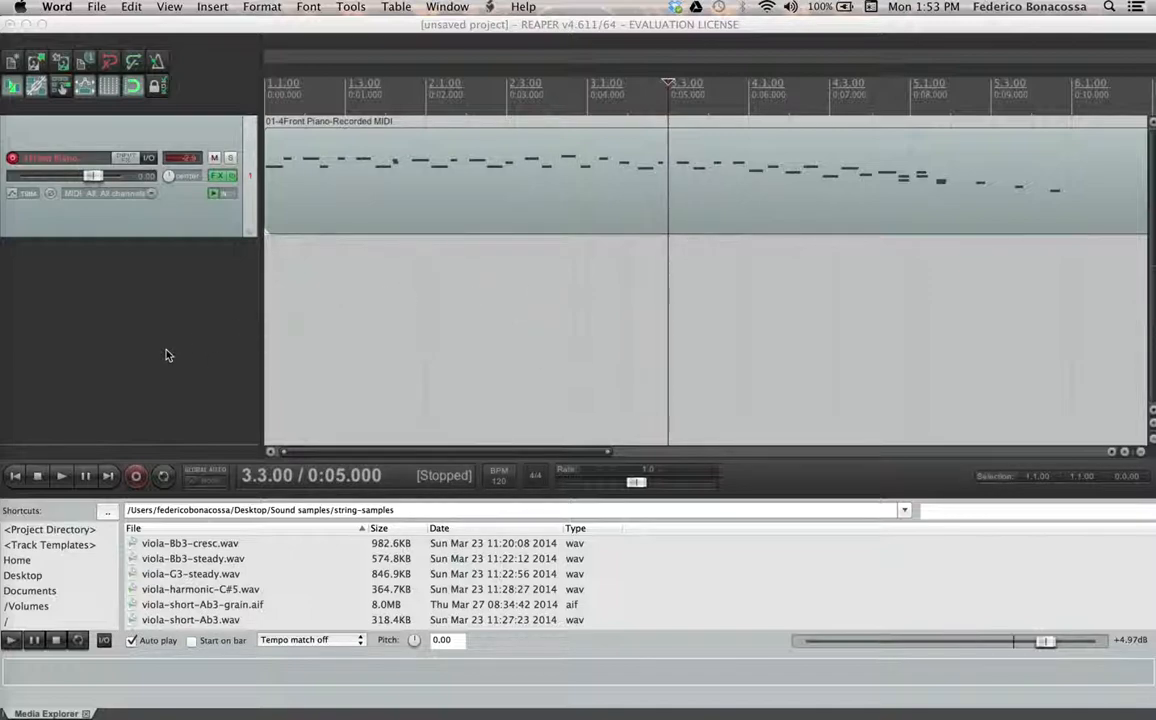
# Step: Open the recorded piano item in the MIDI editor and move the editor window clear of the track controls
pyautogui.click(505, 196)
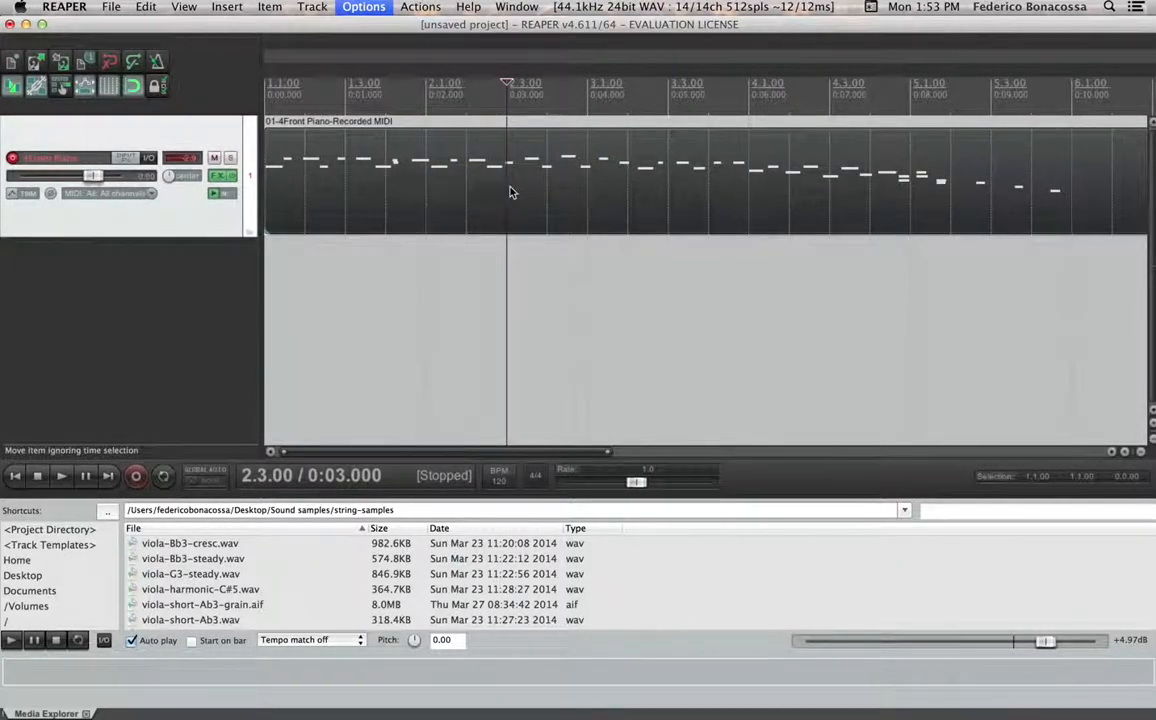
pyautogui.doubleClick(509, 190)
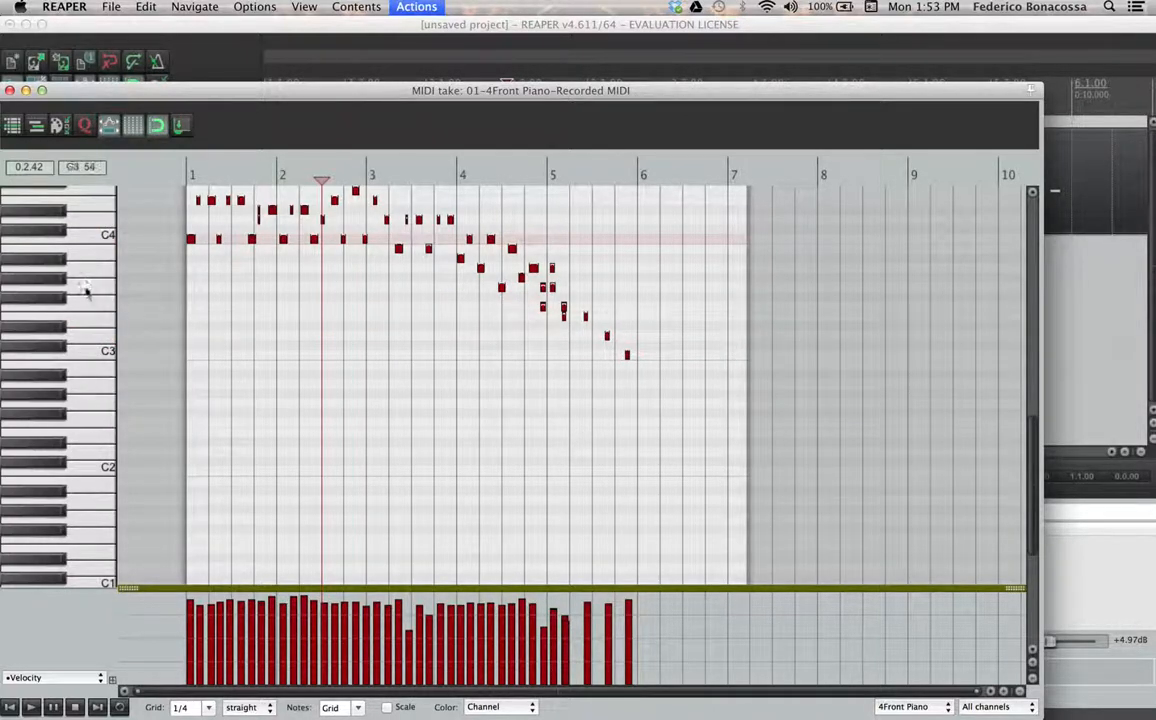
pyautogui.moveTo(93, 93); pyautogui.dragTo(348, 116)
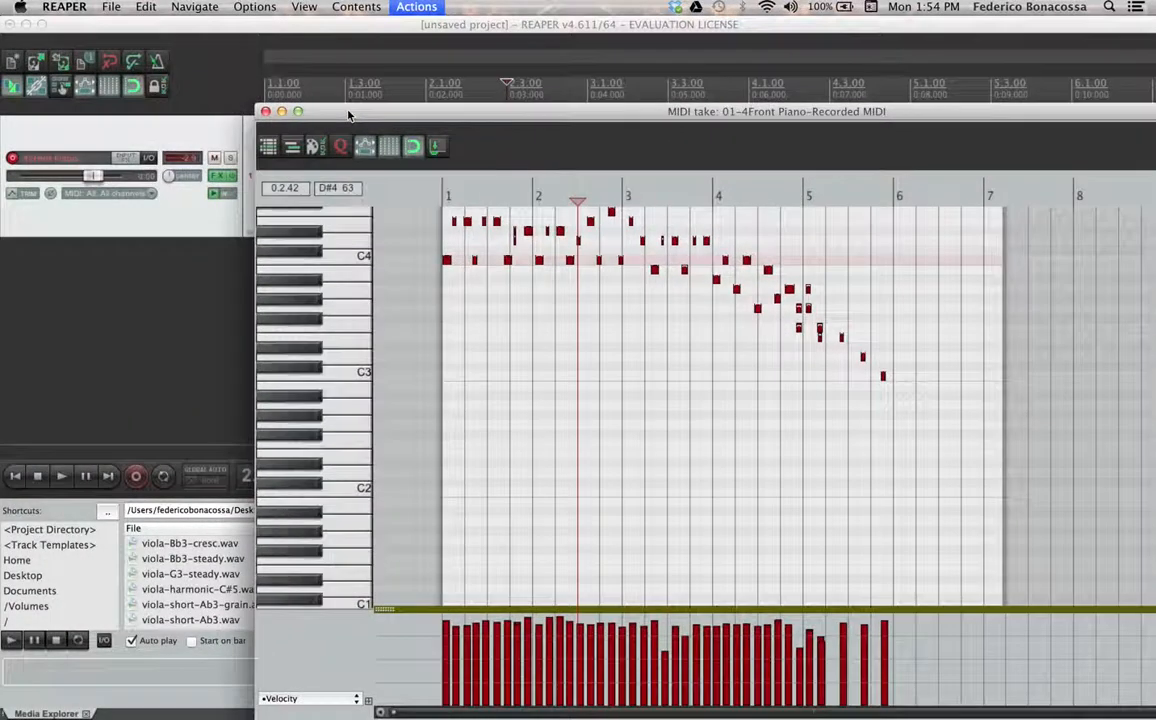
# Step: Audition several keys of the piano roll's keyboard, from just below C4 to just below C3
pyautogui.click(358, 275)
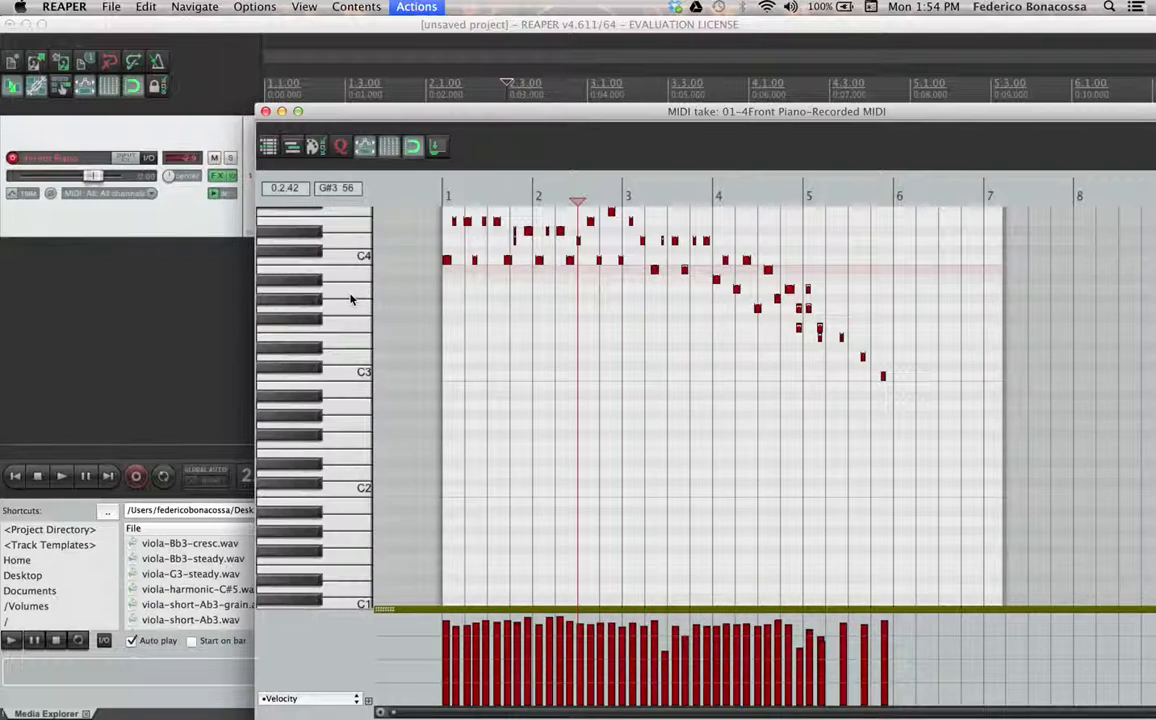
pyautogui.click(351, 291)
pyautogui.click(353, 358)
pyautogui.click(353, 388)
pyautogui.click(339, 338)
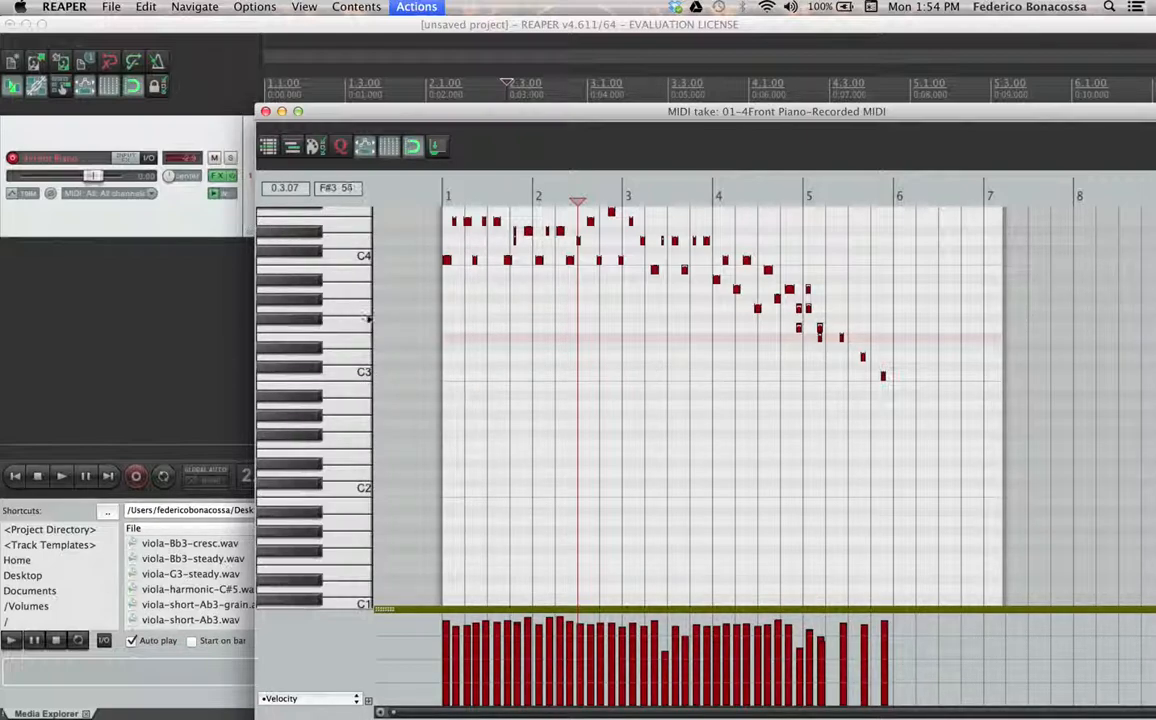
# Step: Draw two B4 notes above the recorded melody, one from 1.3 to measure 2 and one from measure 3 to 3.4
pyautogui.scroll(5, 340, 330)
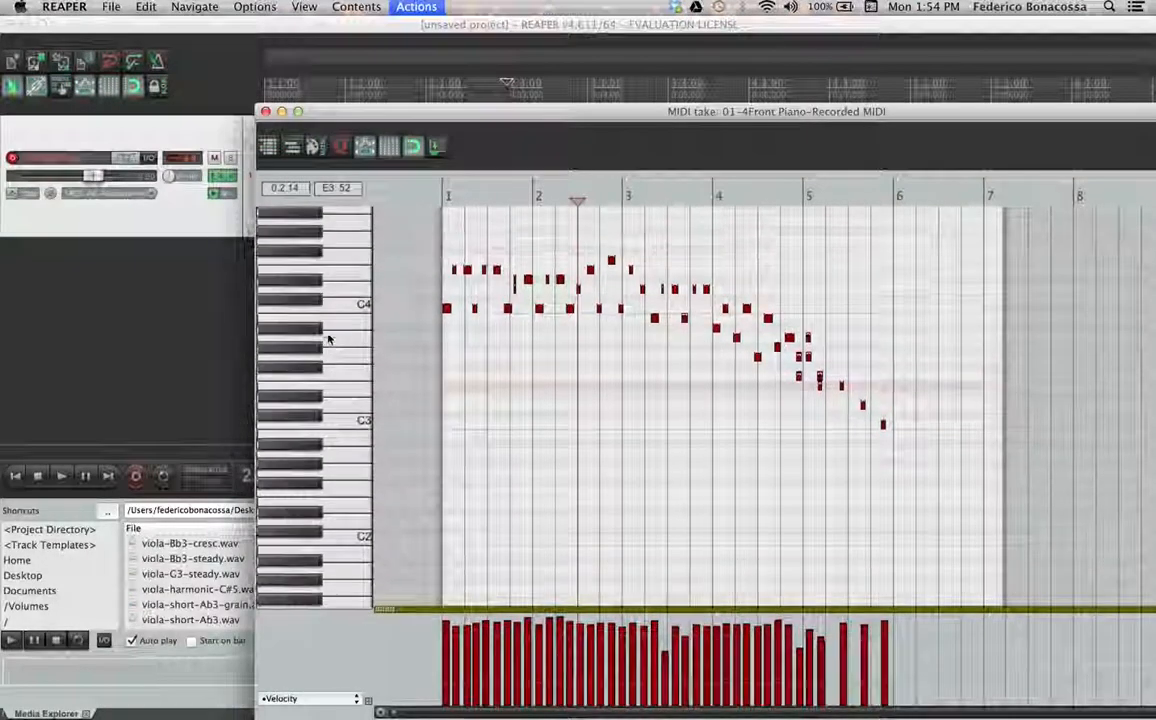
pyautogui.scroll(1, 328, 340)
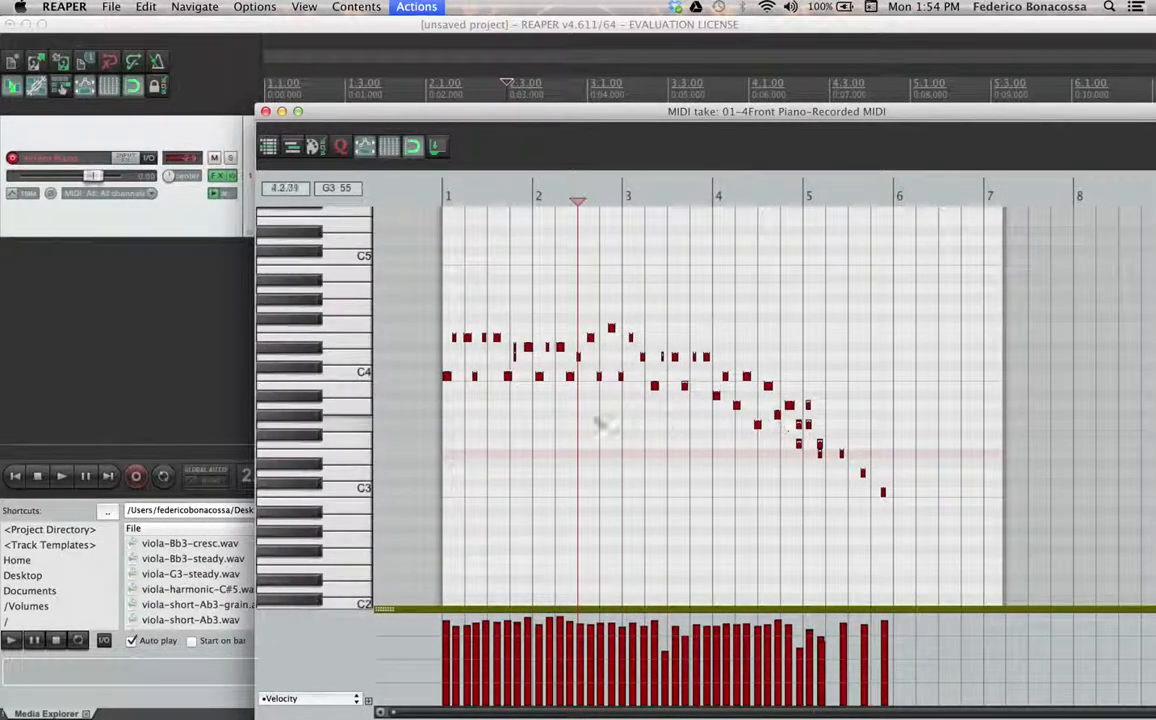
pyautogui.hscroll(3, 710, 450)
pyautogui.hscroll(-1, 697, 457)
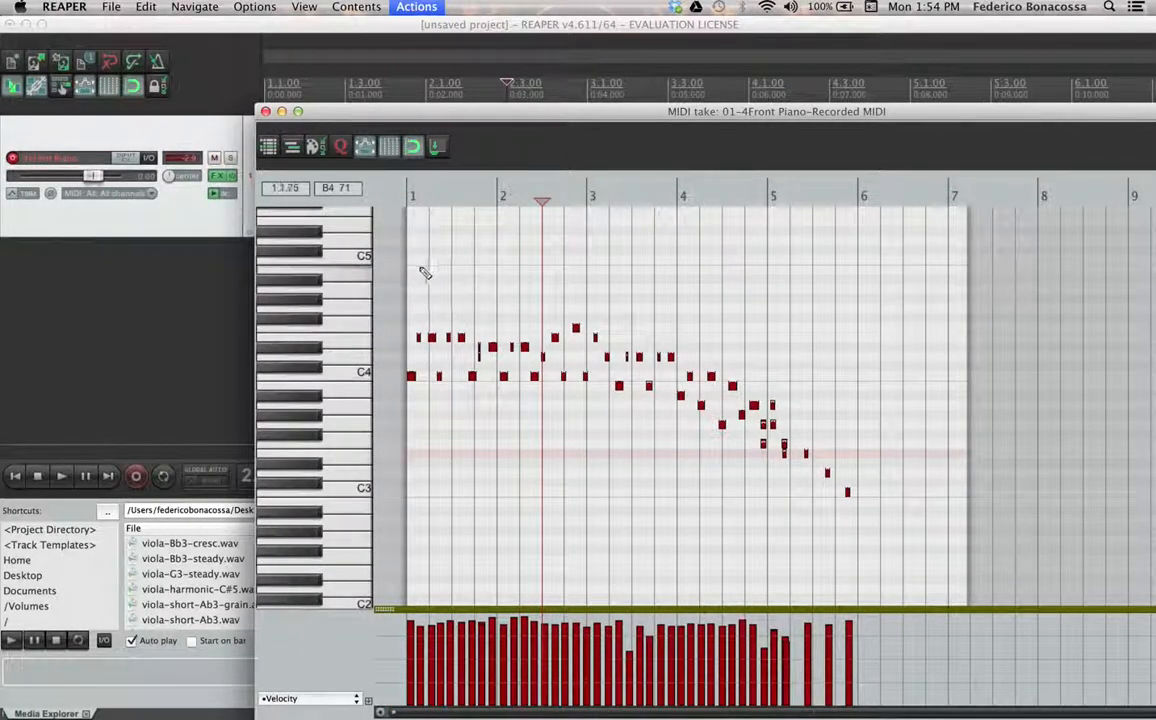
pyautogui.moveTo(455, 270); pyautogui.dragTo(497, 270)
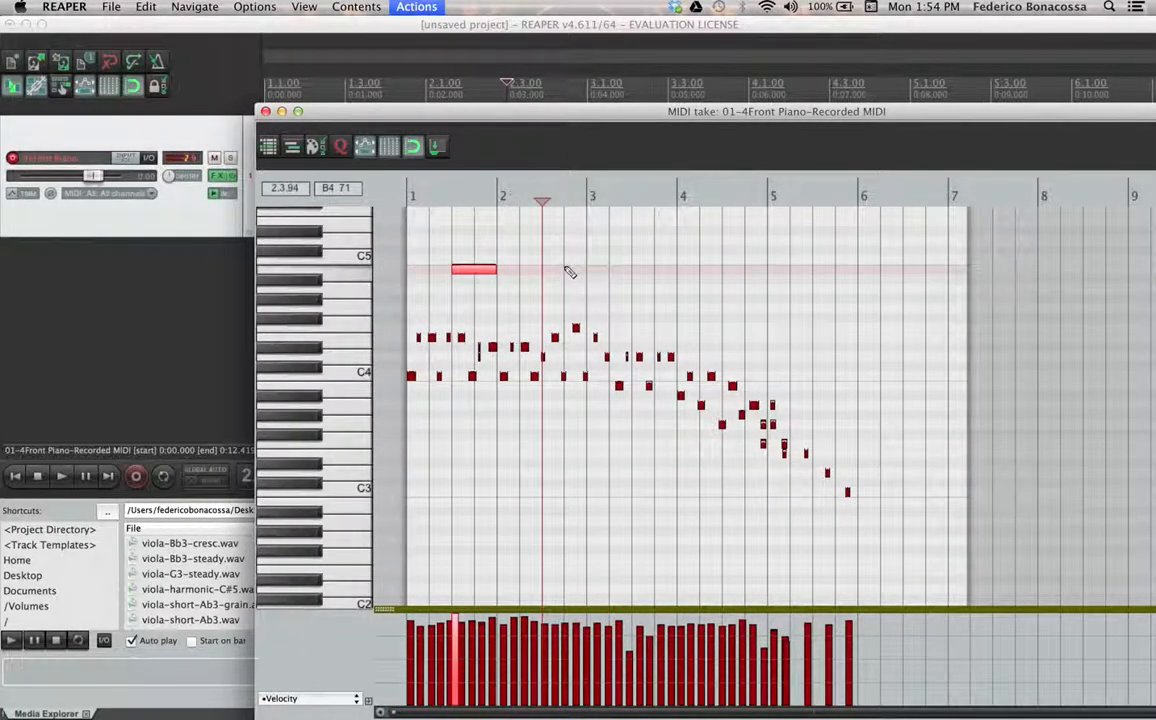
pyautogui.click(598, 270)
pyautogui.moveTo(645, 277); pyautogui.dragTo(654, 271)
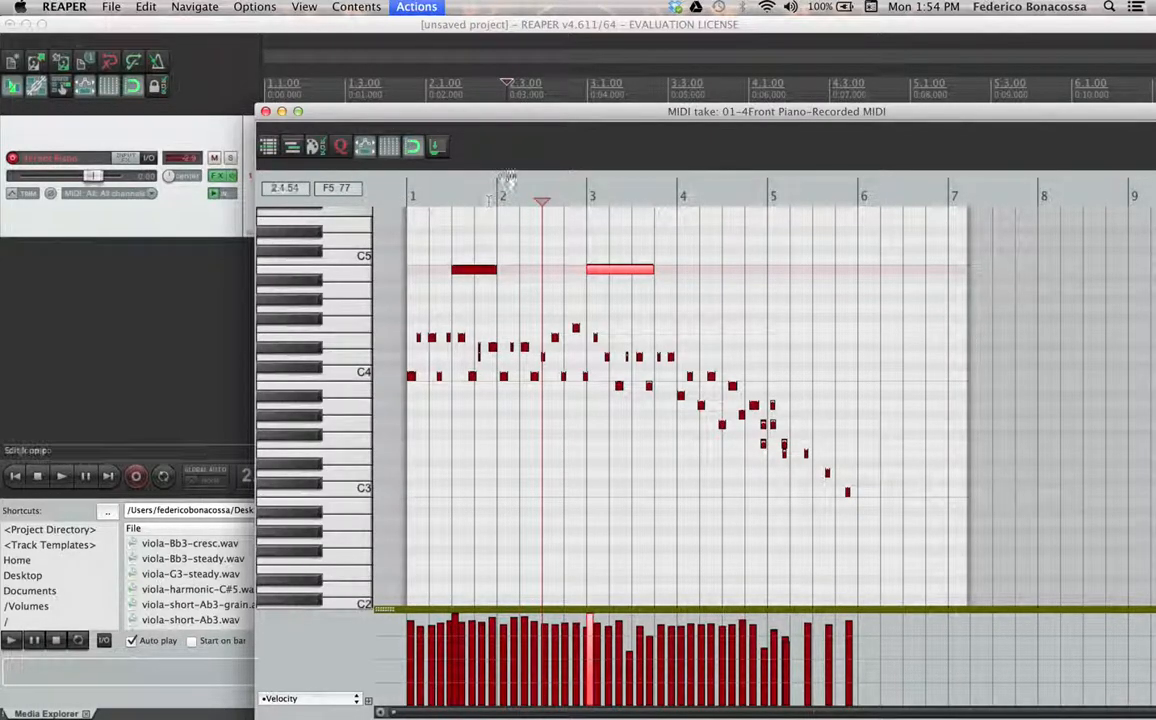
# Step: Examine the notes of the first three measures up close in a maximized MIDI editor, and close the editor
pyautogui.click(297, 111)
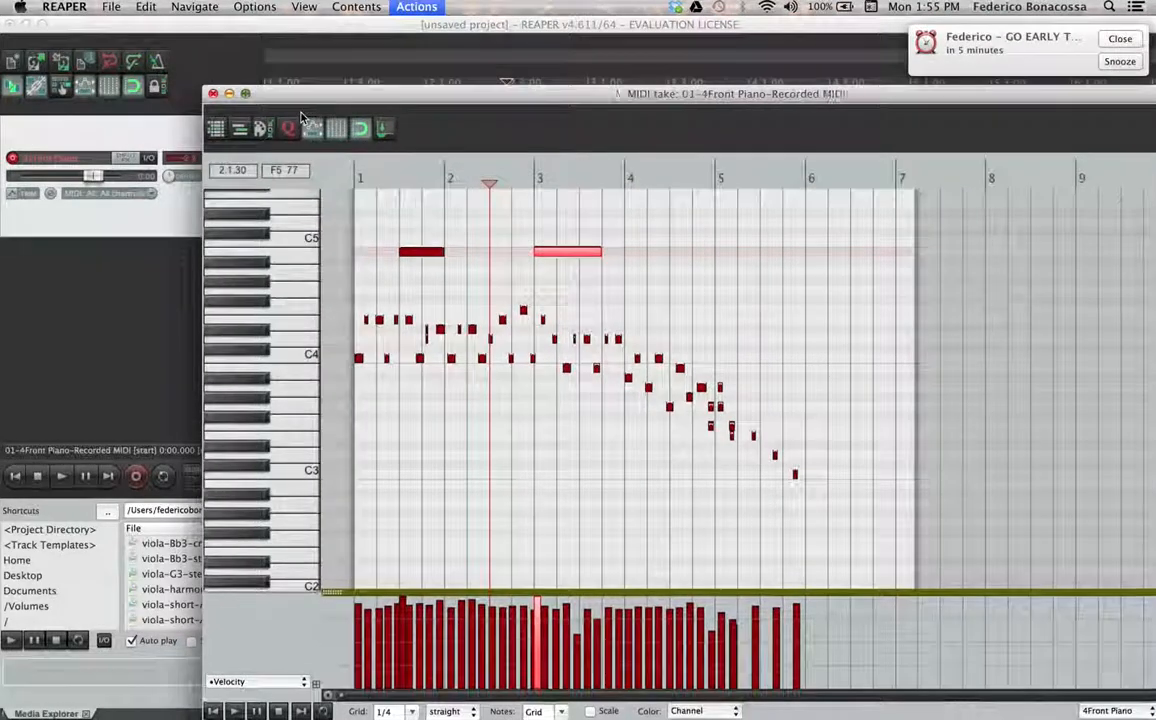
pyautogui.click(1117, 39)
pyautogui.scroll(5, 465, 235)
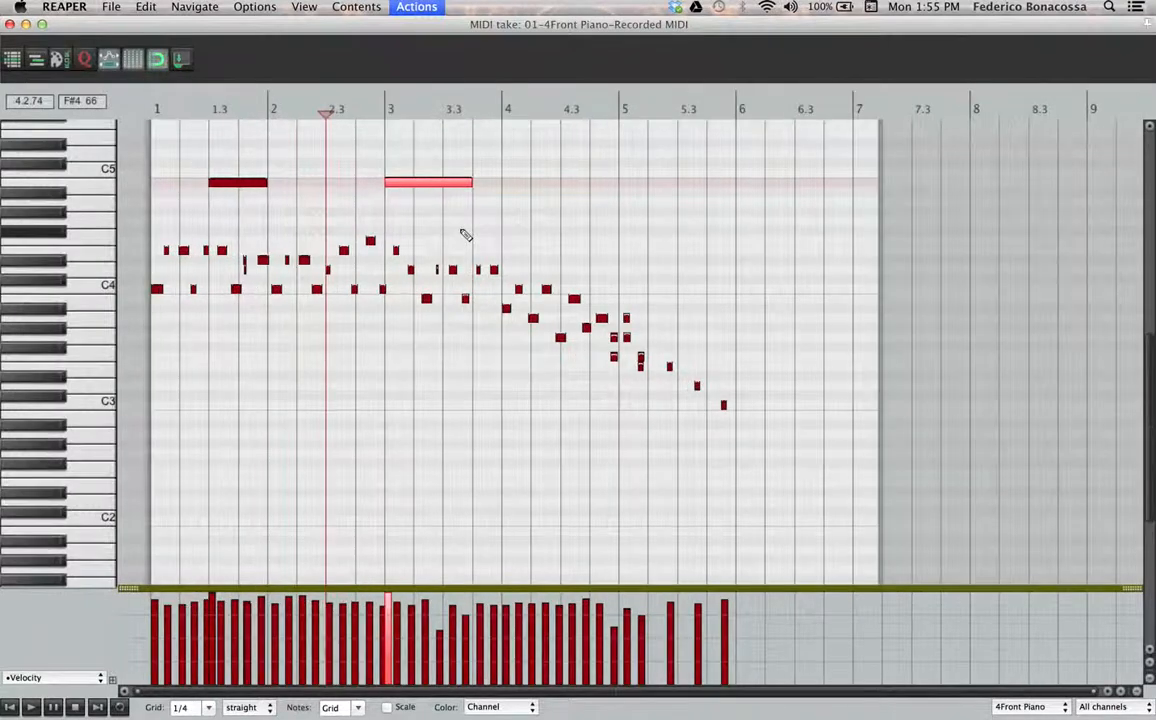
pyautogui.scroll(2, 465, 235)
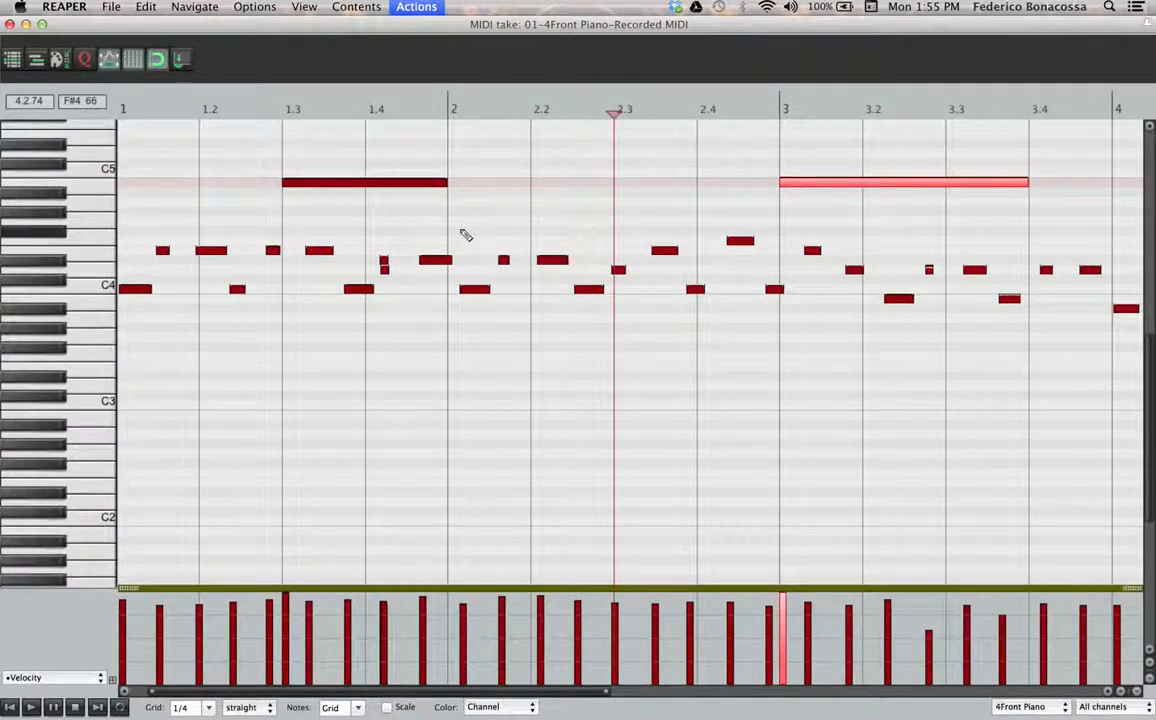
pyautogui.hscroll(-3, 237, 392)
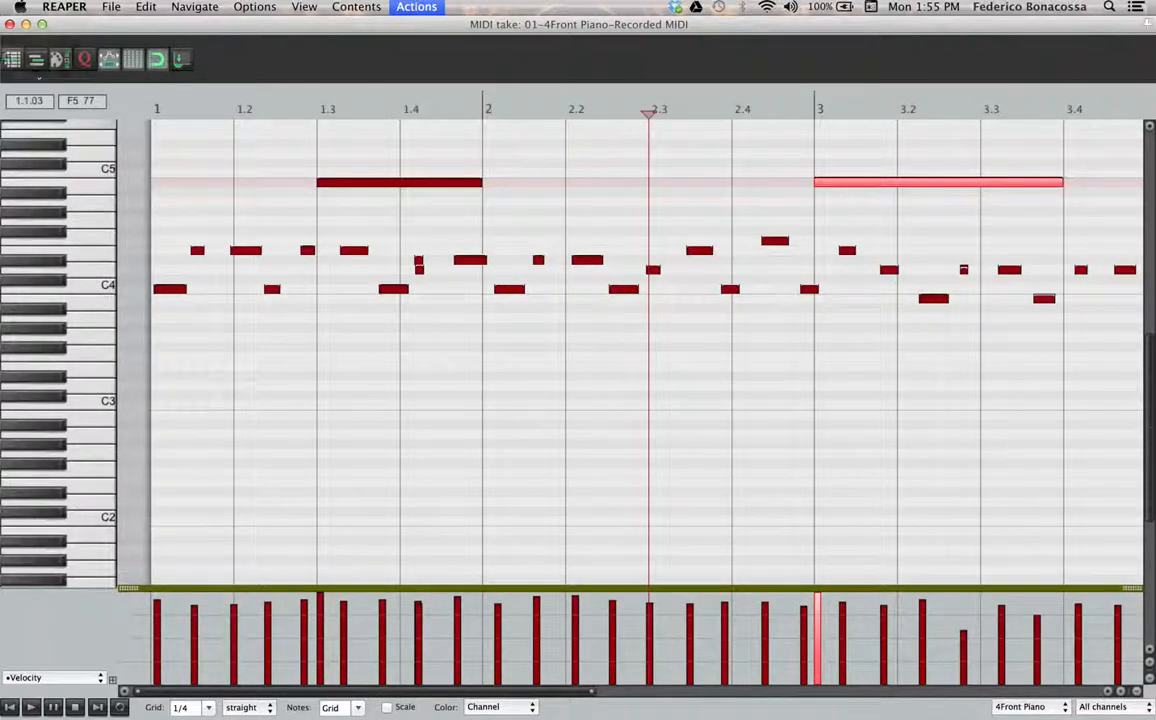
pyautogui.click(10, 24)
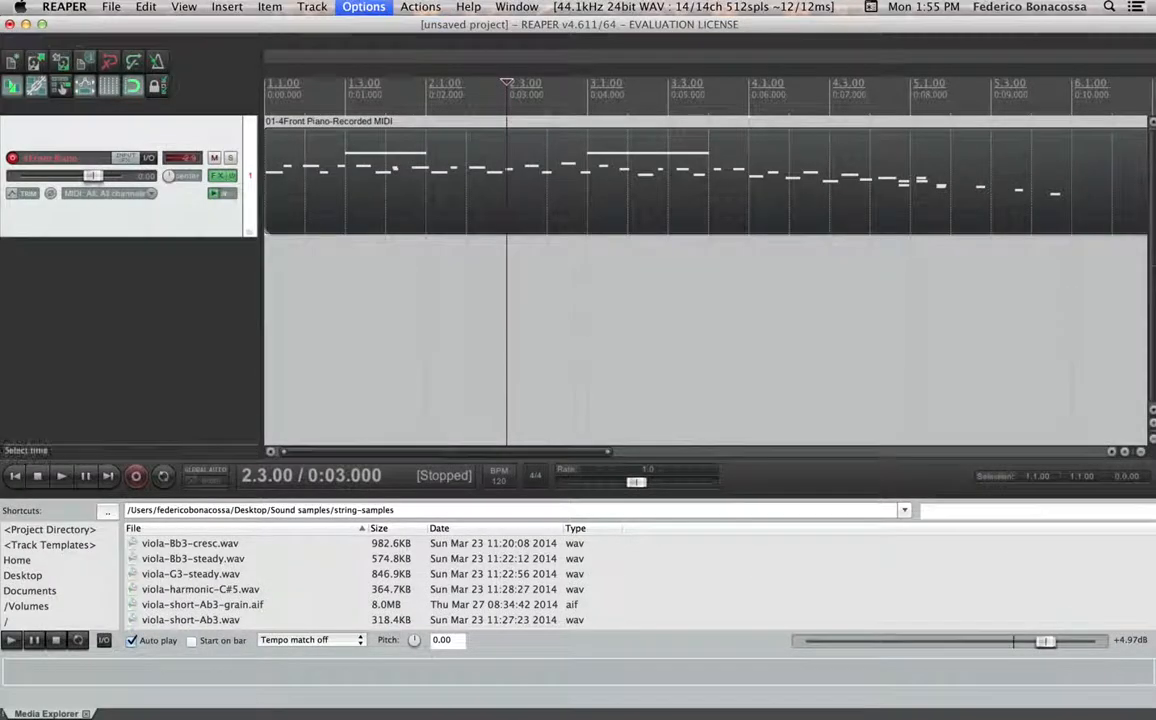
# Step: Duplicate the 4Front Piano track, and disarm and mute the original
pyautogui.rightClick(181, 201)
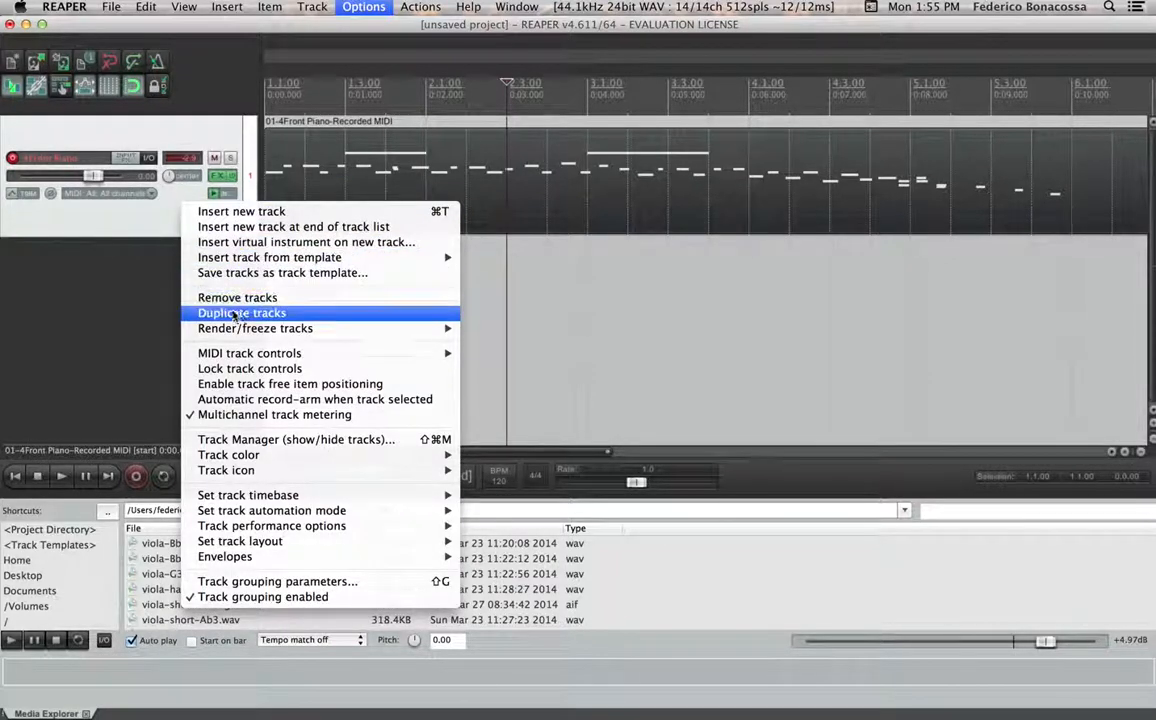
pyautogui.click(210, 312)
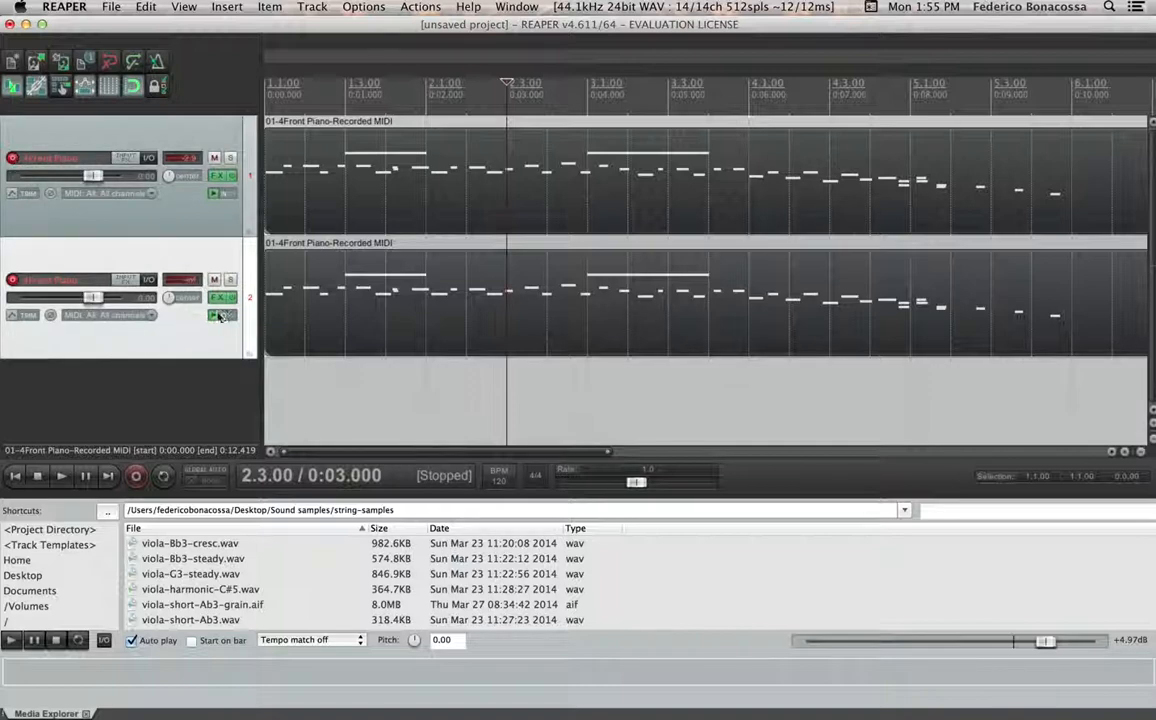
pyautogui.click(12, 157)
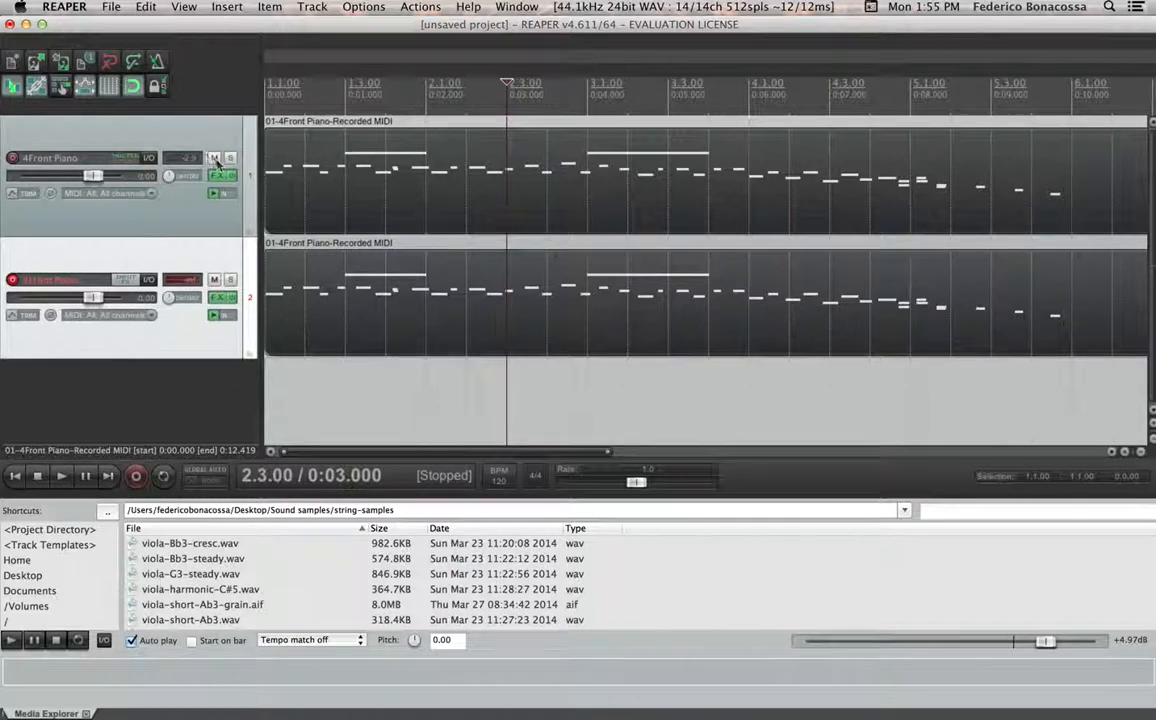
pyautogui.click(214, 158)
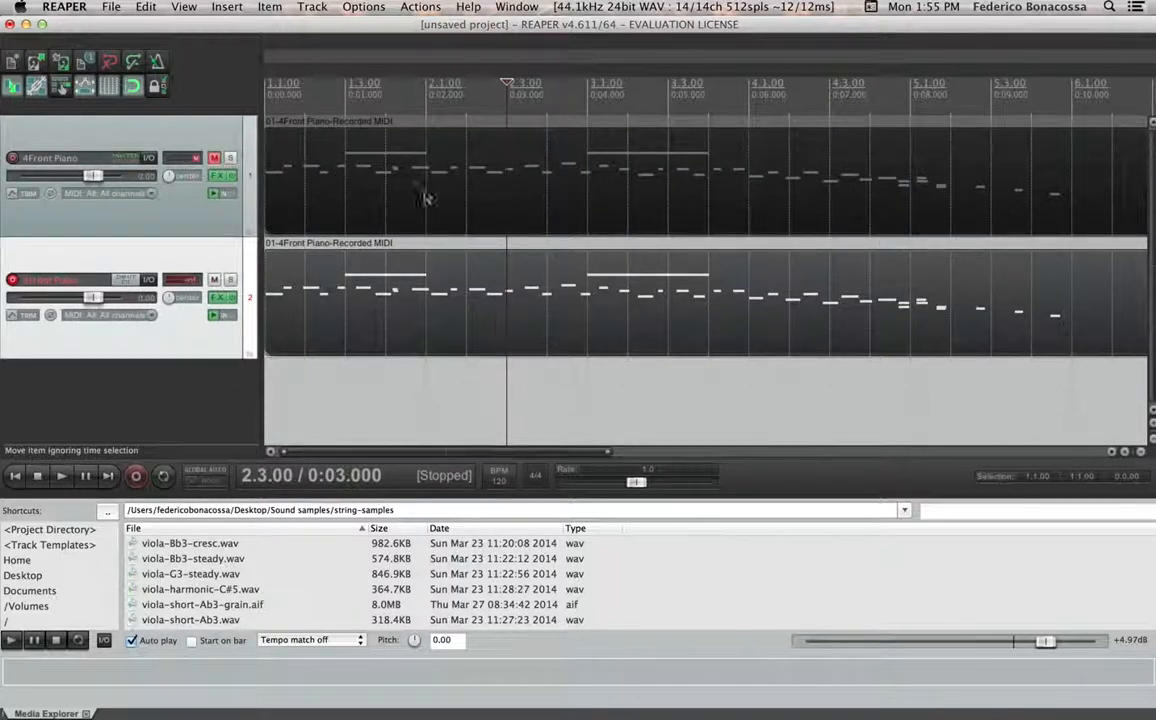
# Step: Rename the duplicated track as flute 2 and delete its copied MIDI item
pyautogui.doubleClick(33, 279)
pyautogui.write('f')
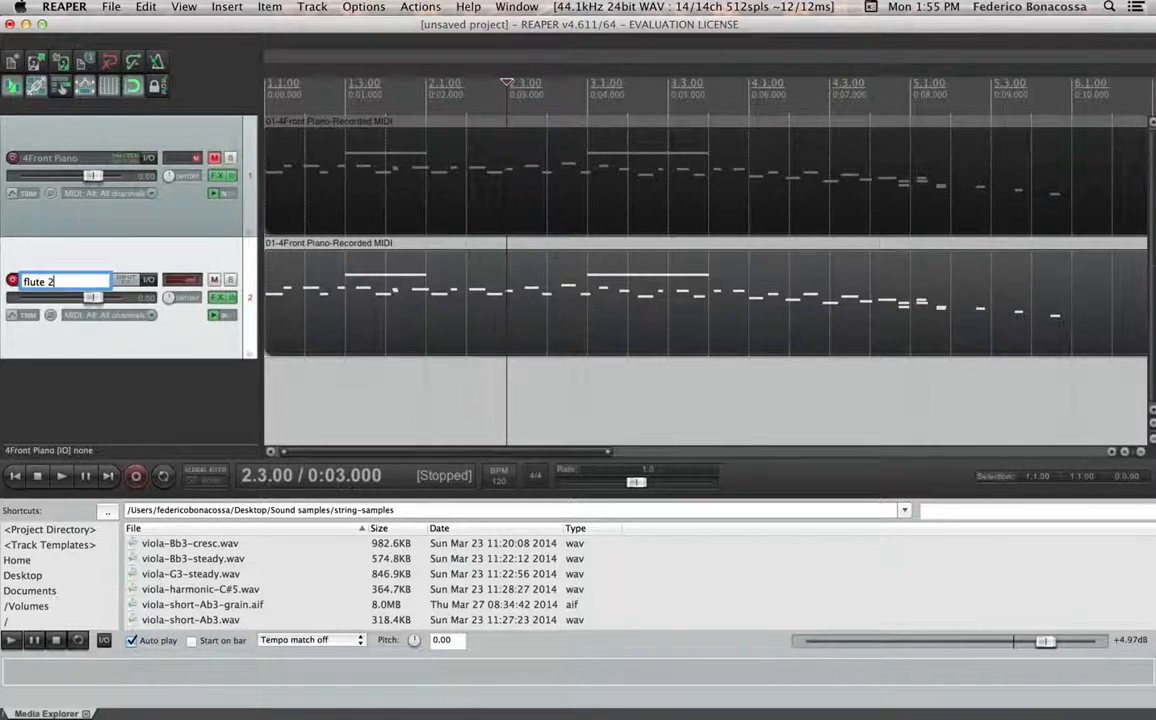
pyautogui.write('lute 2')
pyautogui.press('Return')
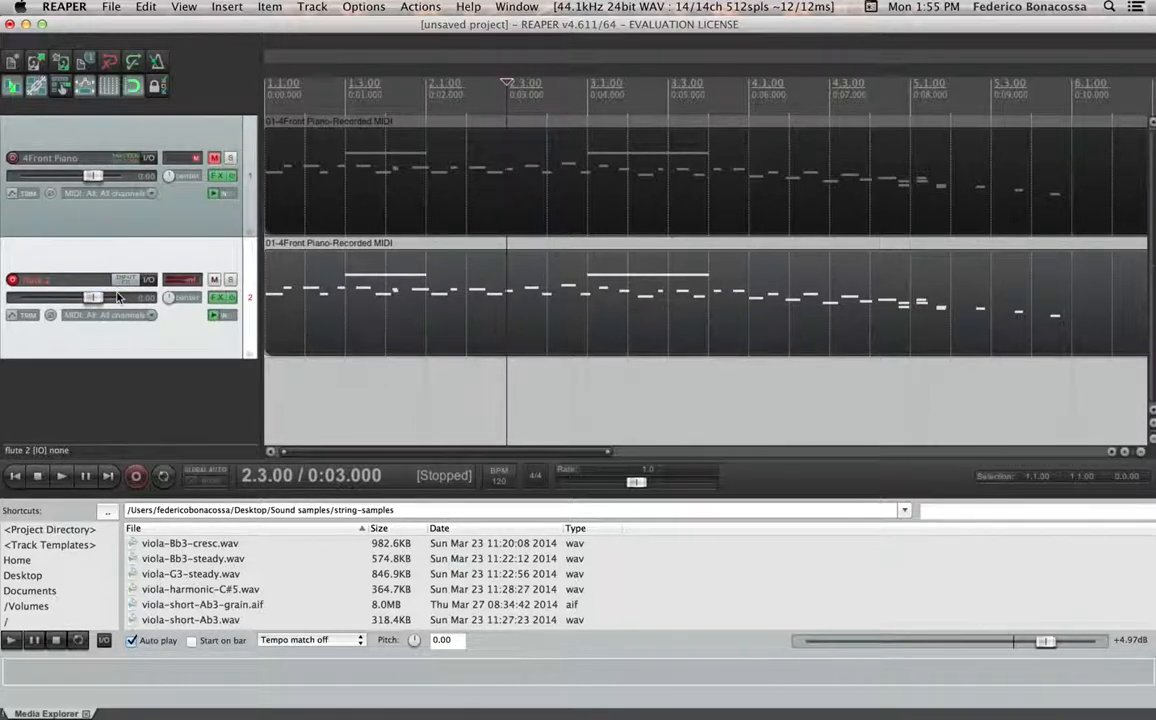
pyautogui.click(406, 311)
pyautogui.press('Delete')
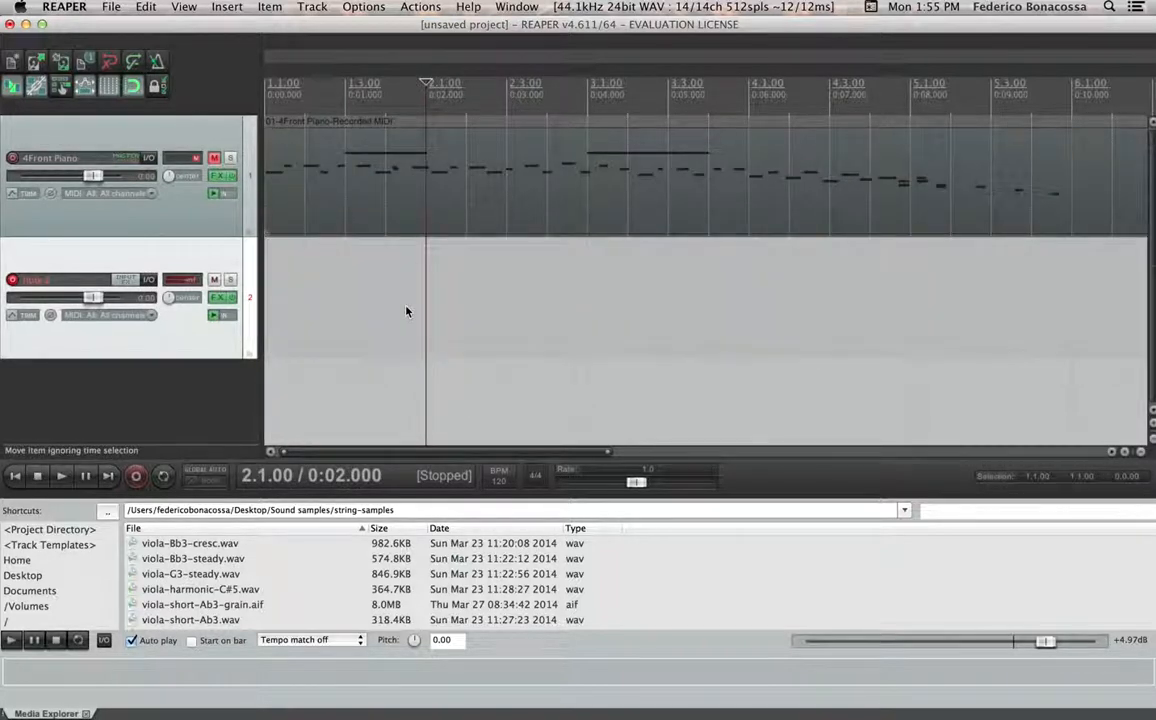
# Step: Insert a new empty MIDI item on the flute 2 track over a time selection covering measure 1
pyautogui.press('Home')
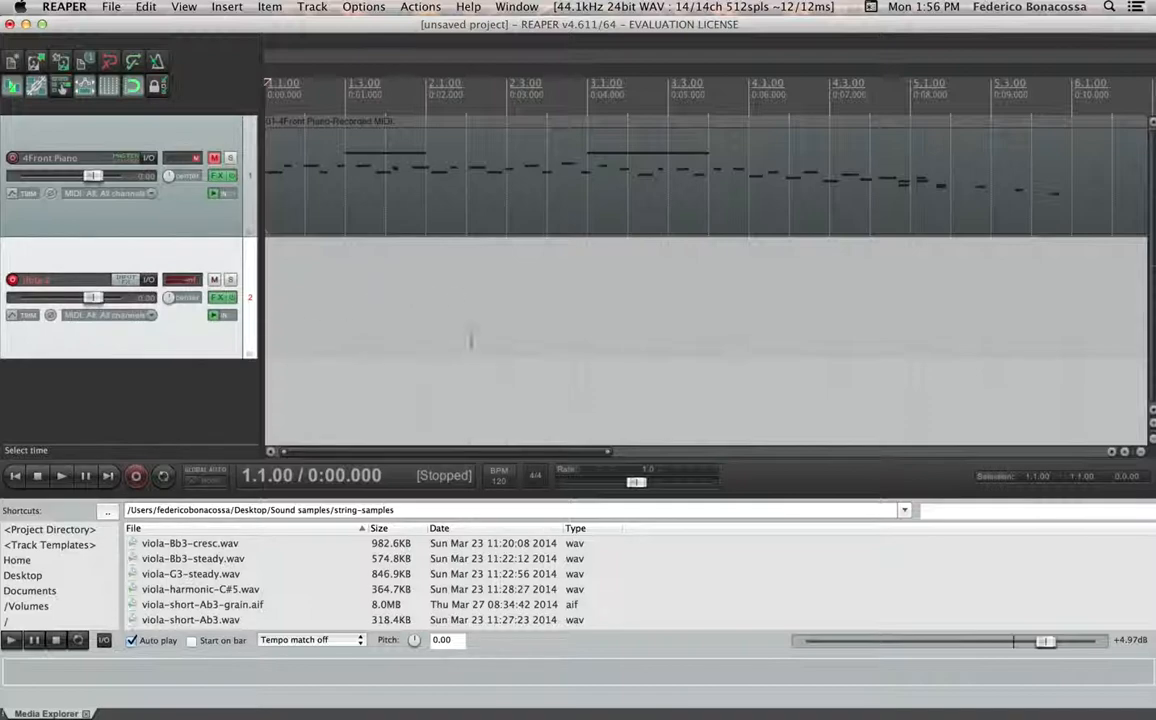
pyautogui.click(464, 318)
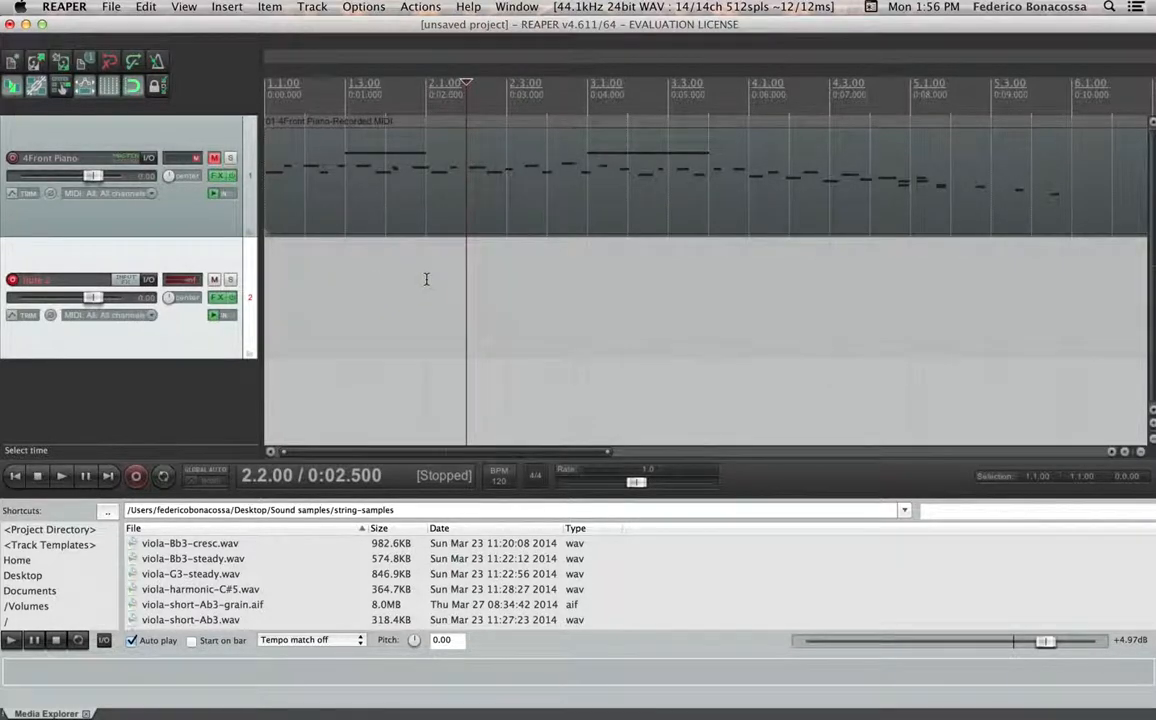
pyautogui.moveTo(425, 279); pyautogui.dragTo(272, 287)
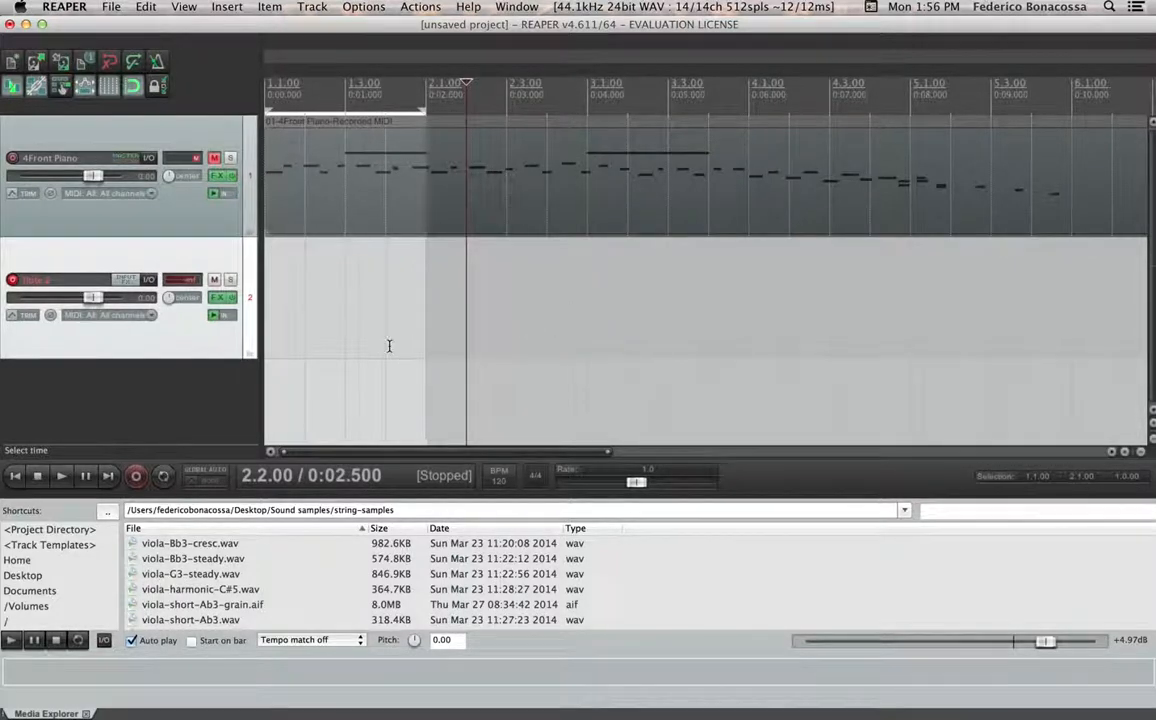
pyautogui.click(226, 8)
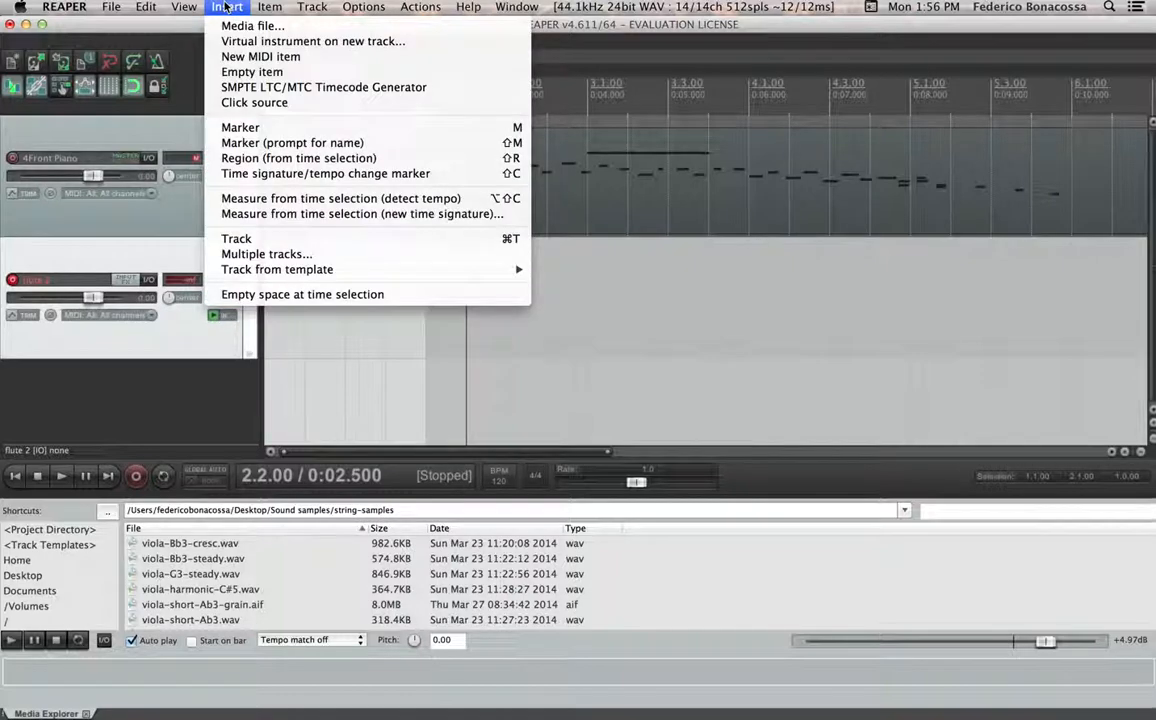
pyautogui.moveTo(265, 7)
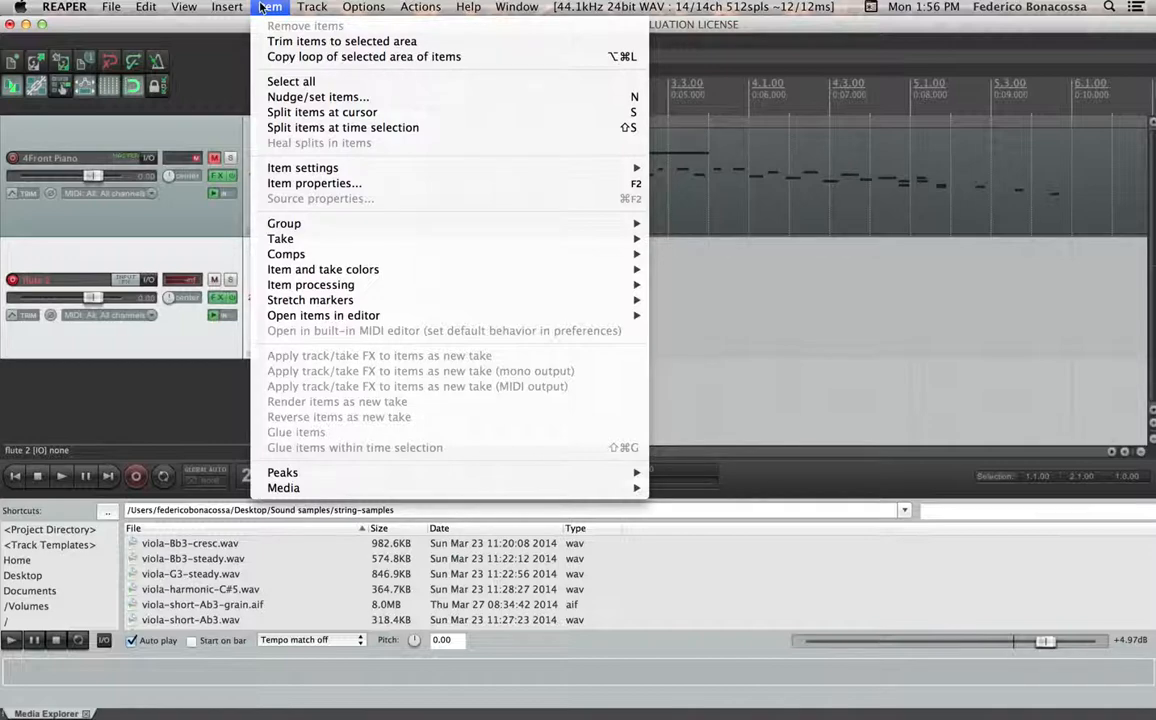
pyautogui.moveTo(224, 7)
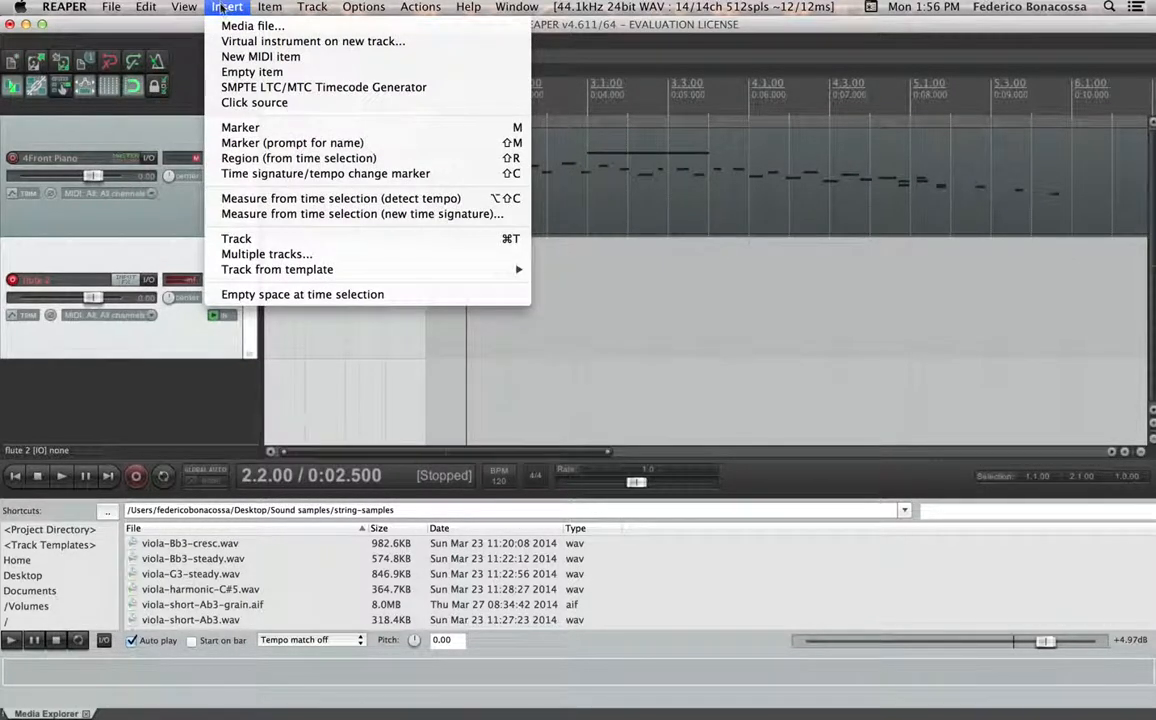
pyautogui.click(298, 57)
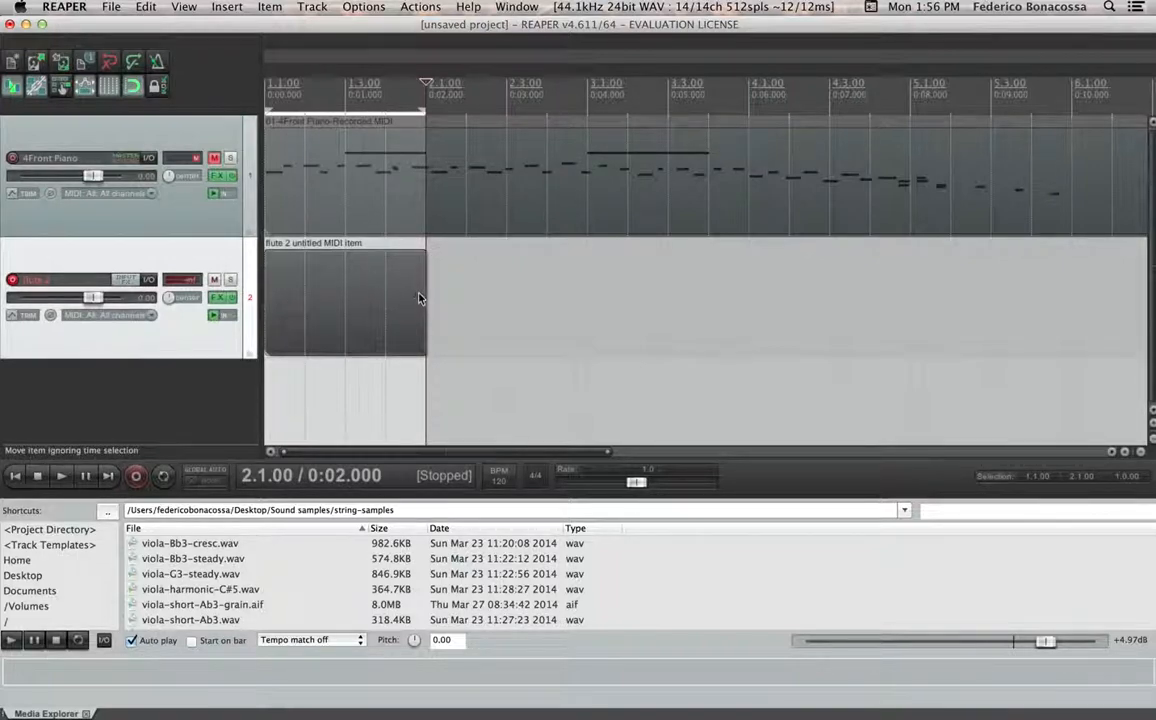
# Step: Open the new flute 2 item in the MIDI editor and audition keyboard keys from about C7 down to B5
pyautogui.doubleClick(340, 290)
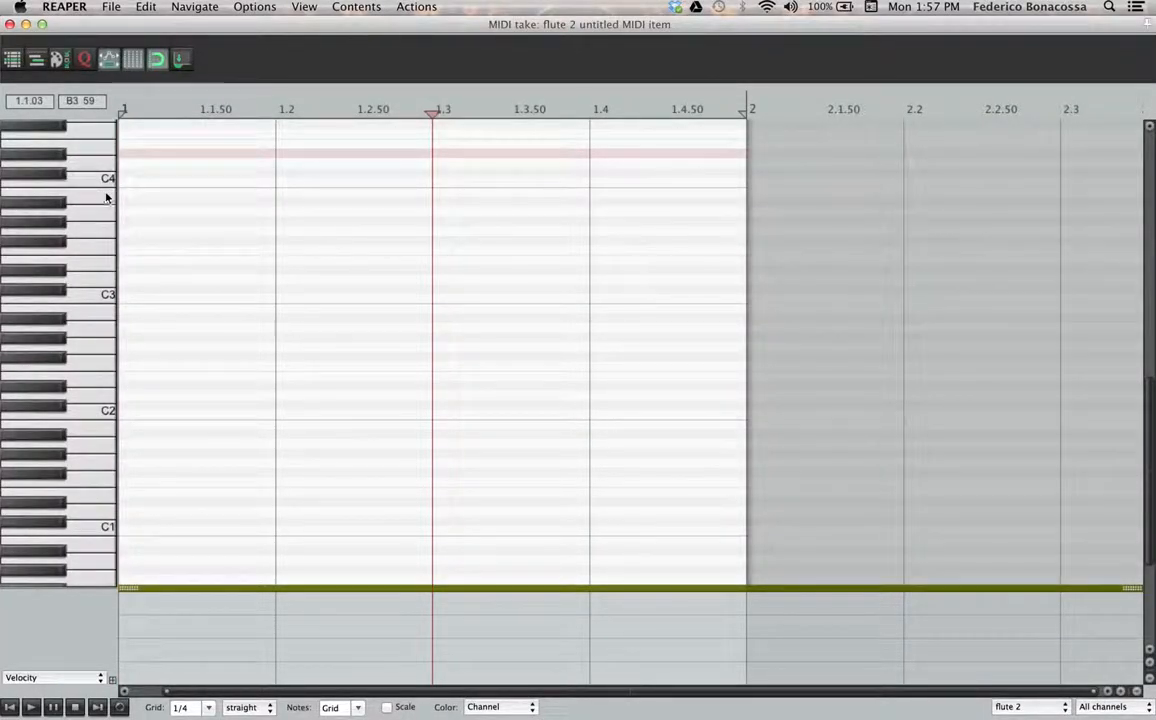
pyautogui.scroll(3, 103, 203)
pyautogui.scroll(6, 103, 203)
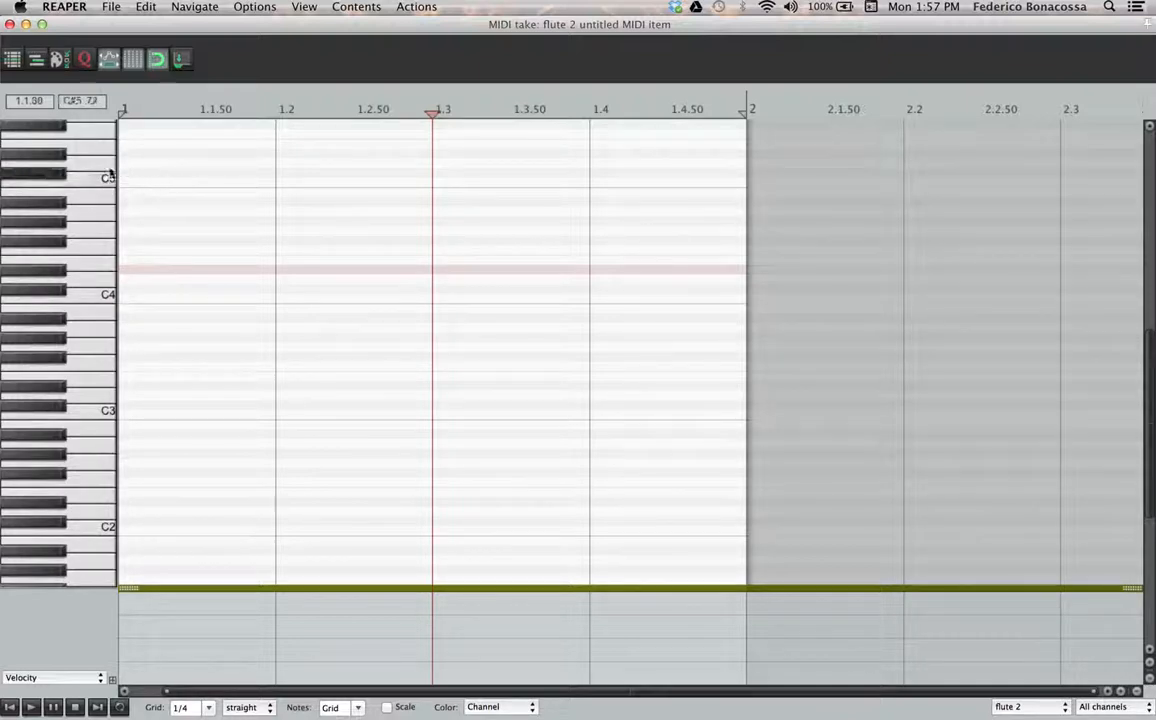
pyautogui.scroll(4, 87, 170)
pyautogui.scroll(12, 87, 170)
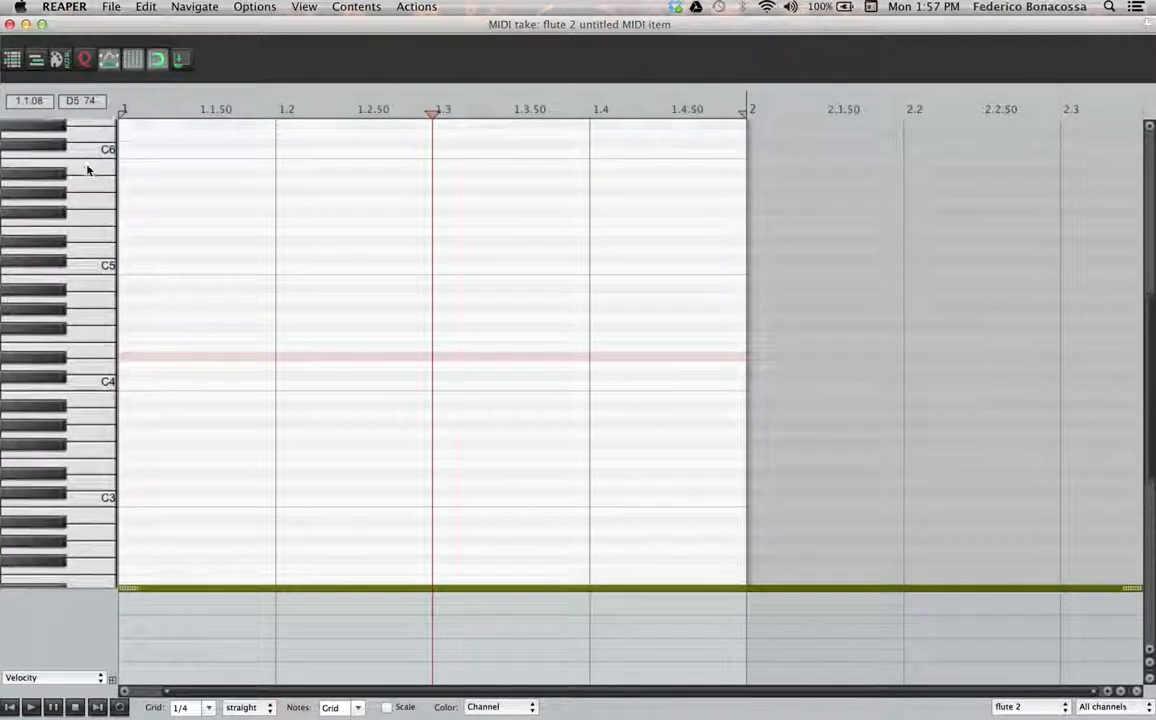
pyautogui.scroll(7, 87, 170)
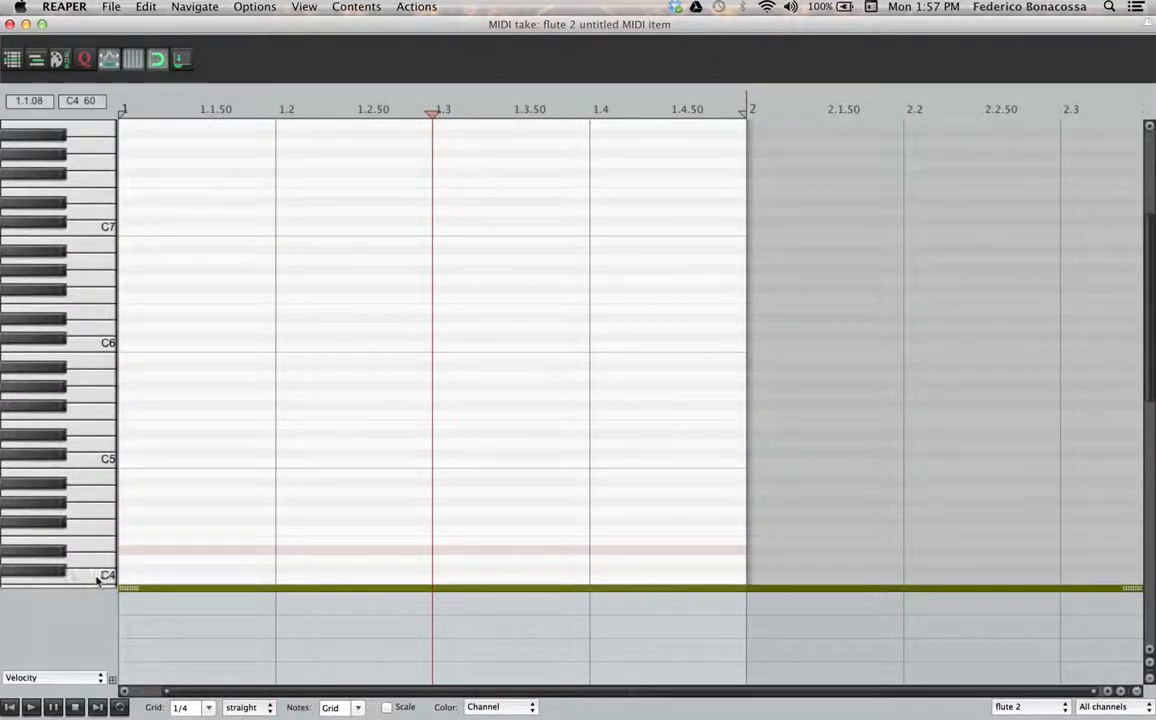
pyautogui.scroll(-3, 95, 562)
pyautogui.scroll(5, 95, 562)
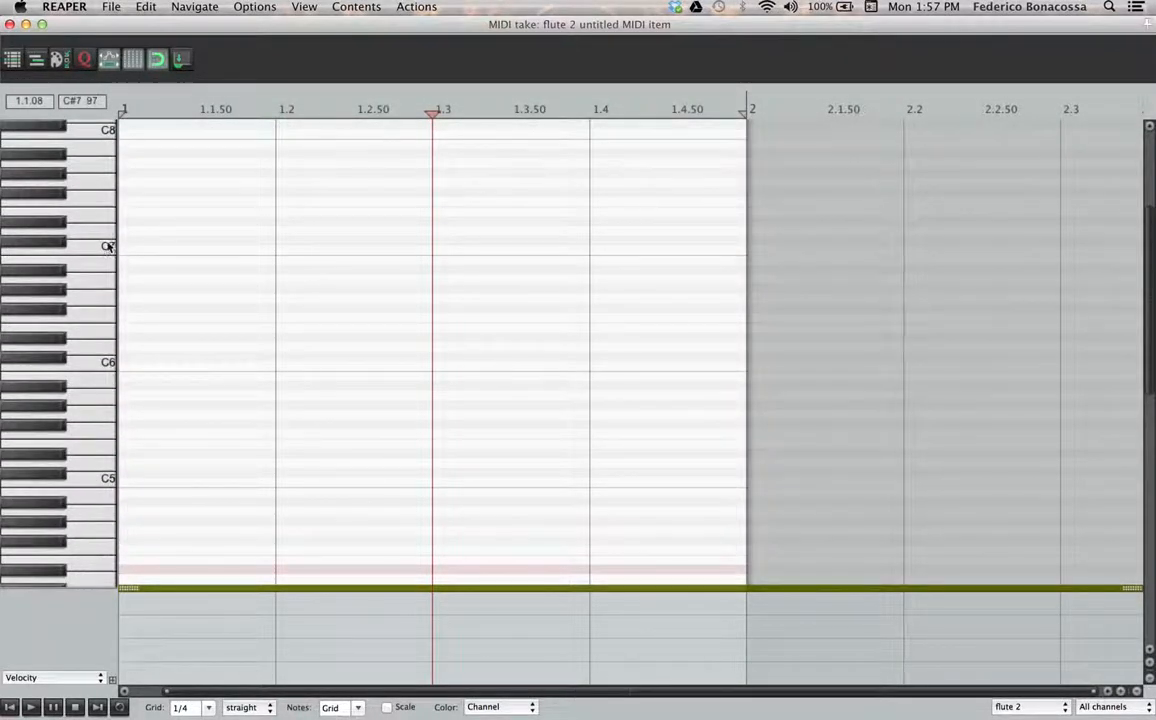
pyautogui.click(103, 248)
pyautogui.click(103, 277)
pyautogui.click(104, 327)
pyautogui.click(104, 377)
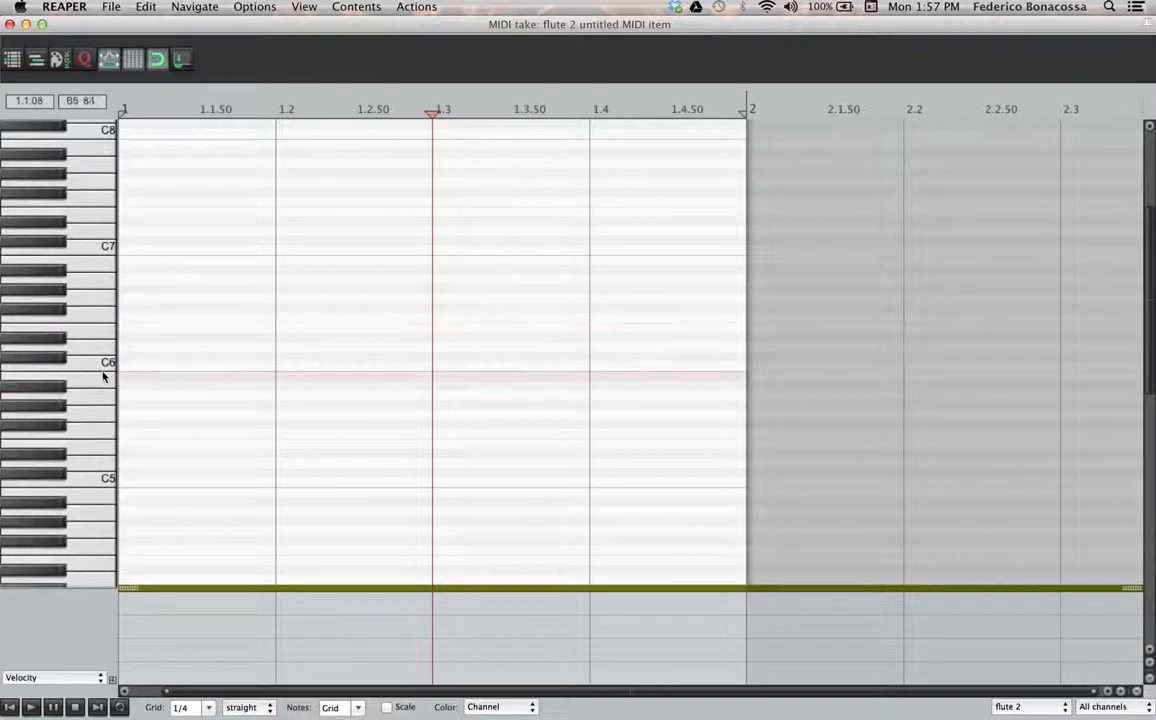
# Step: Audition keyboard keys across the flute's range, from about F7 down to B3, and D7 again
pyautogui.click(88, 230)
pyautogui.click(87, 211)
pyautogui.click(86, 183)
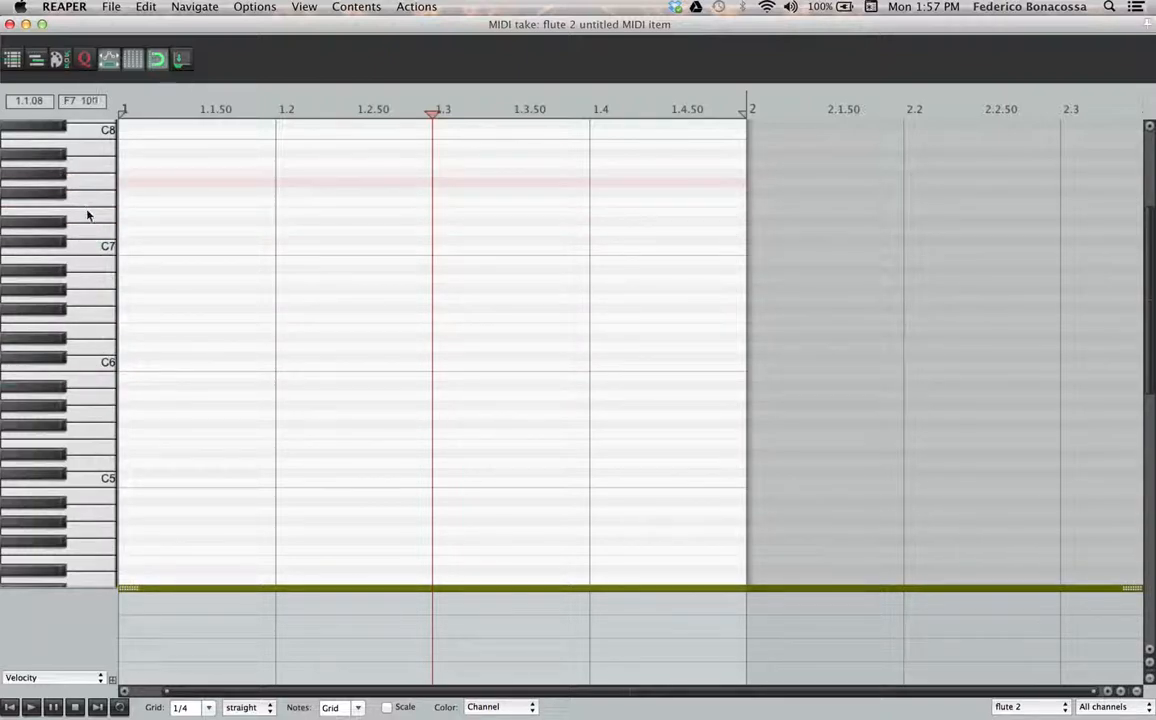
pyautogui.click(89, 236)
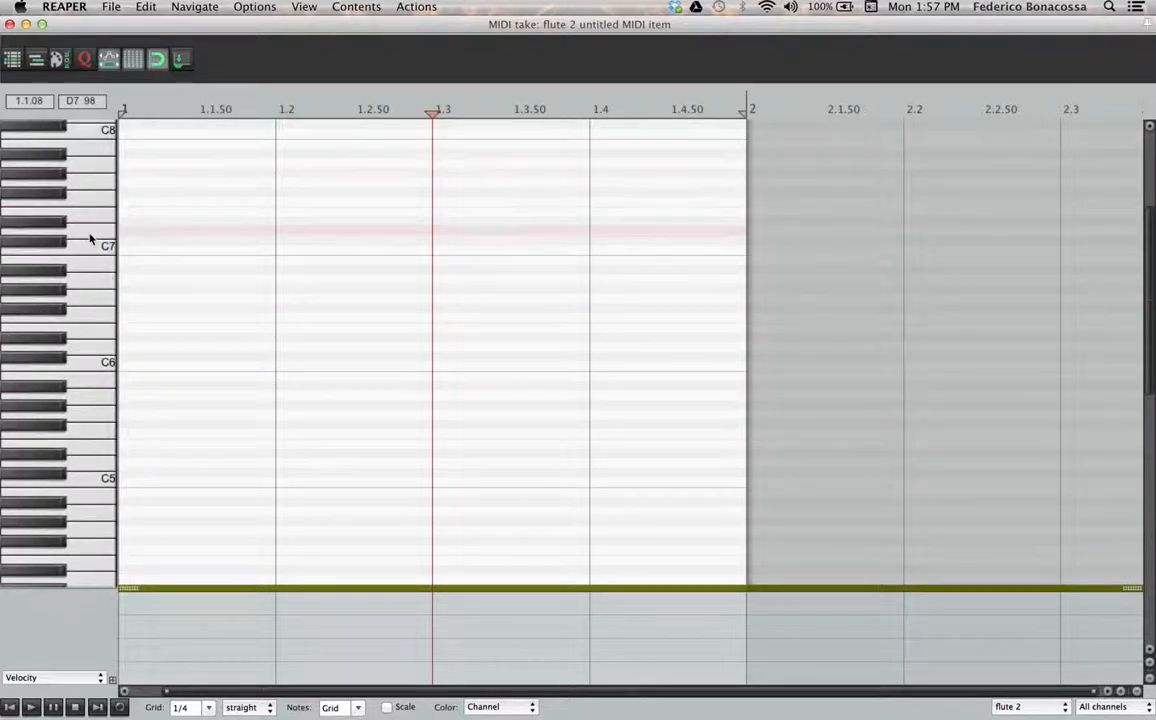
pyautogui.click(102, 494)
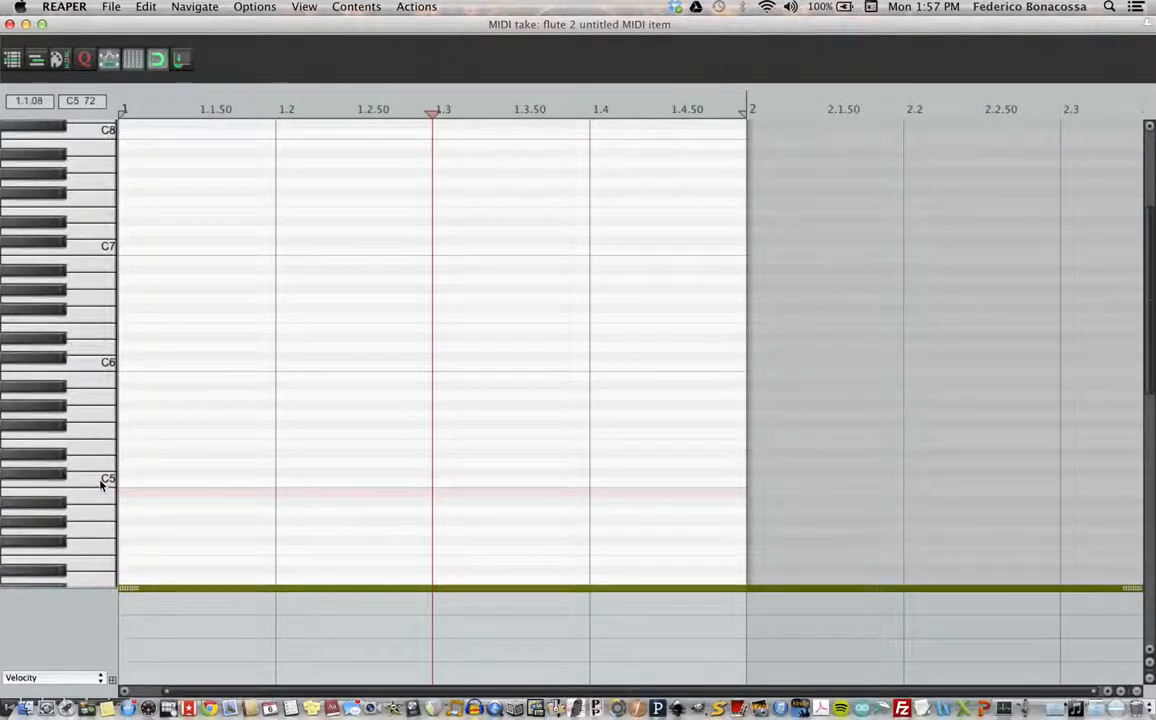
pyautogui.hotkey('ctrl', 'Up')
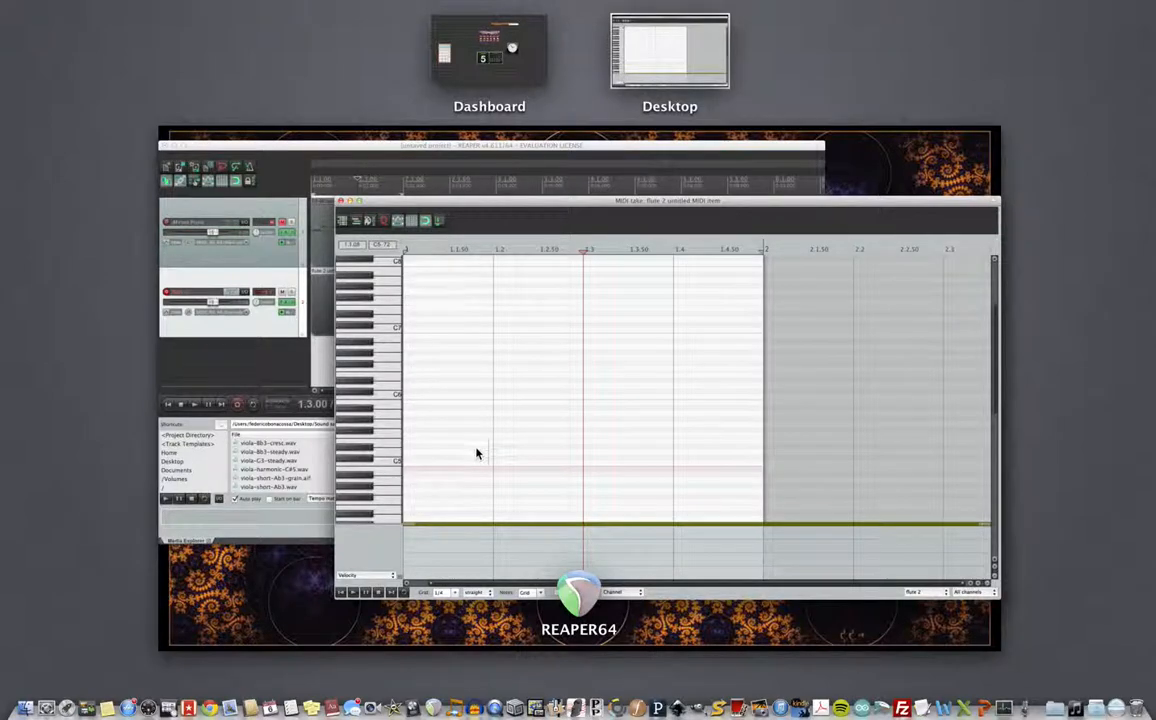
pyautogui.click(584, 545)
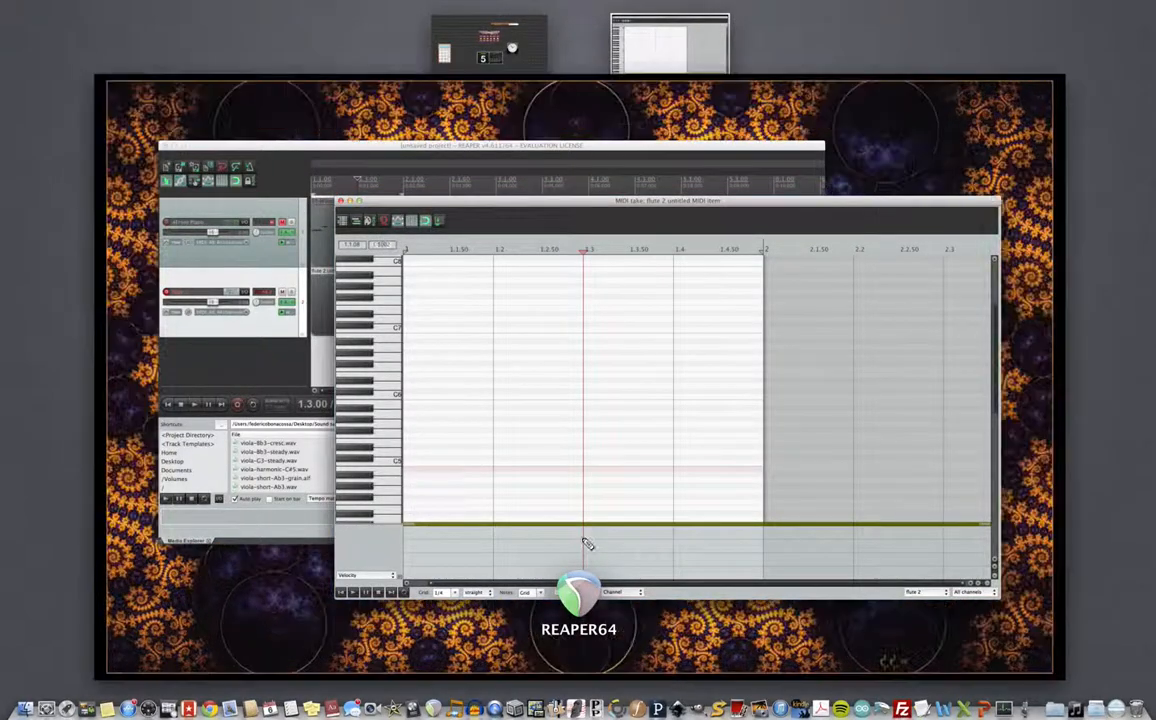
pyautogui.scroll(-3, 20, 468)
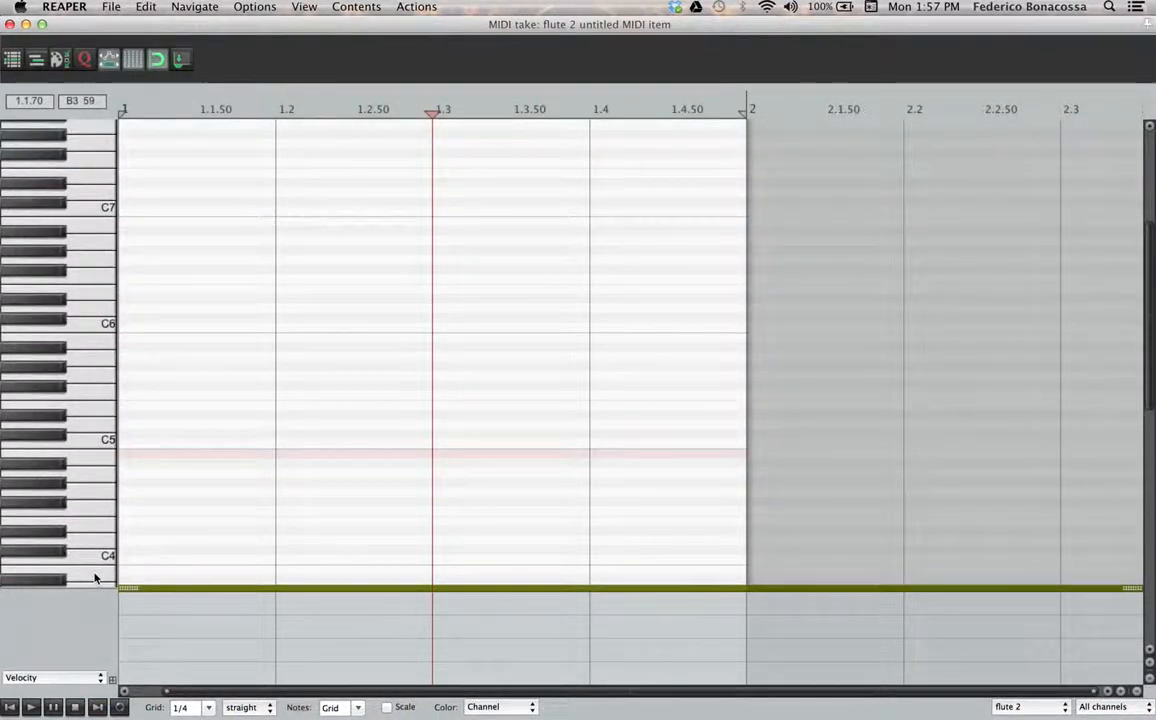
pyautogui.click(96, 578)
pyautogui.click(101, 199)
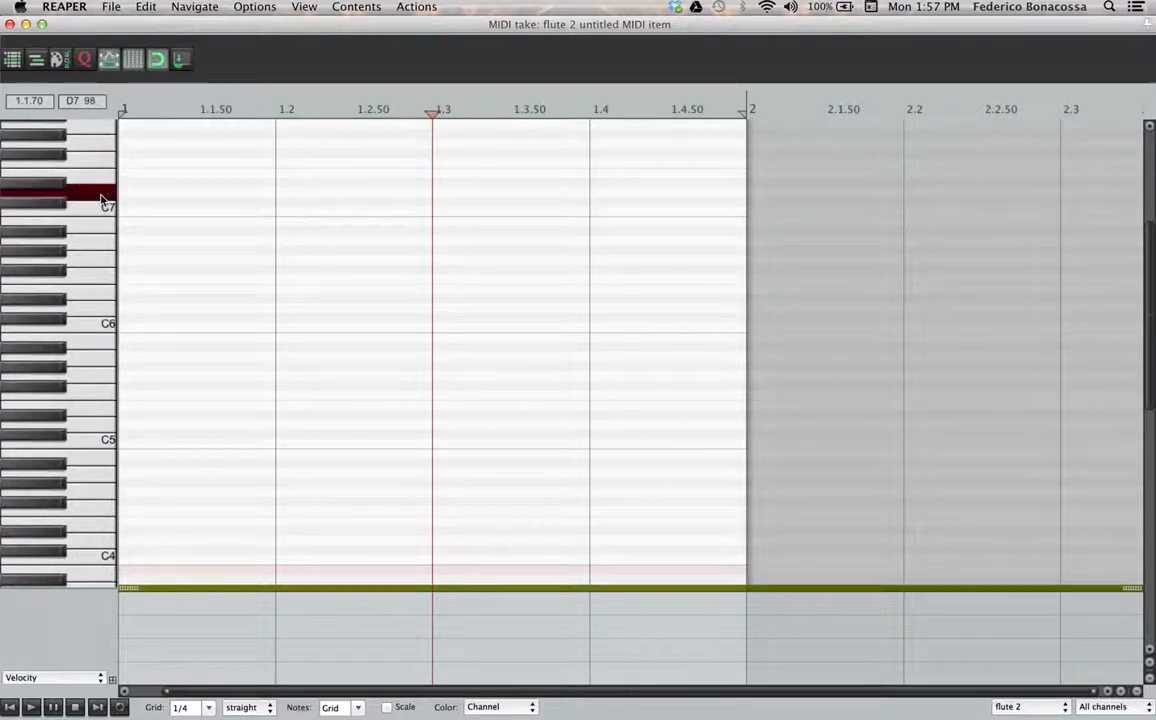
# Step: Draw quarter notes C6, D6, E6 and F#6 on beats 1 to 4, and add G6 and A5 on beat 3
pyautogui.click(127, 331)
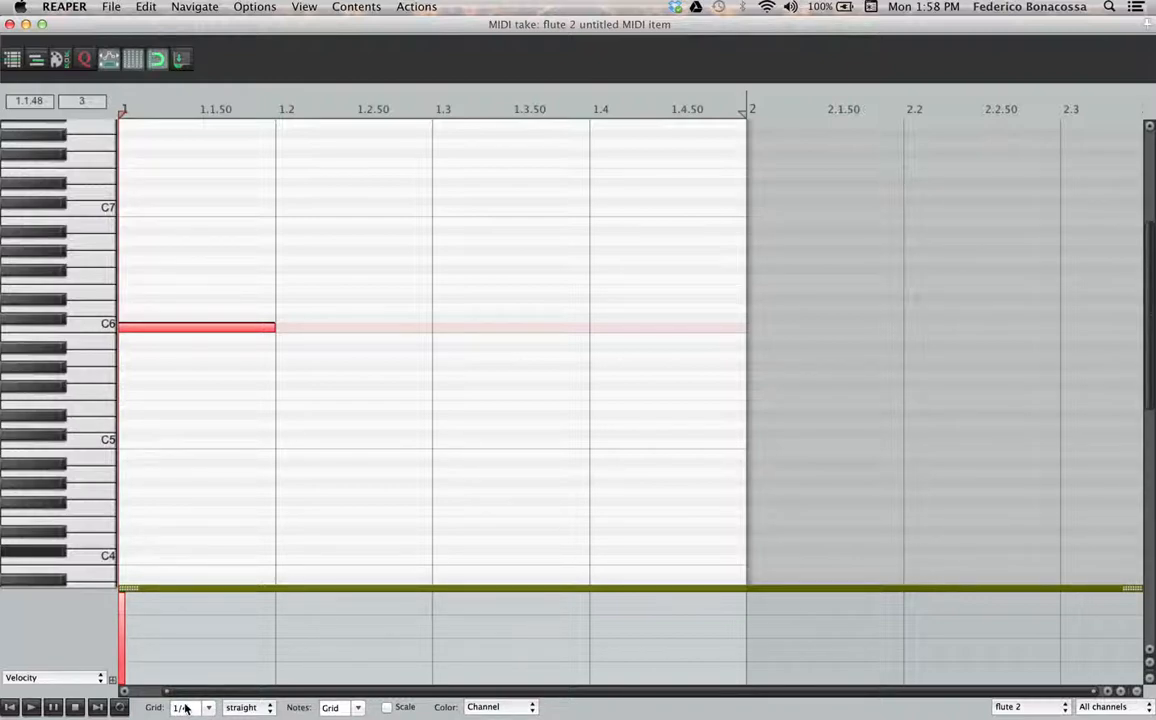
pyautogui.click(281, 309)
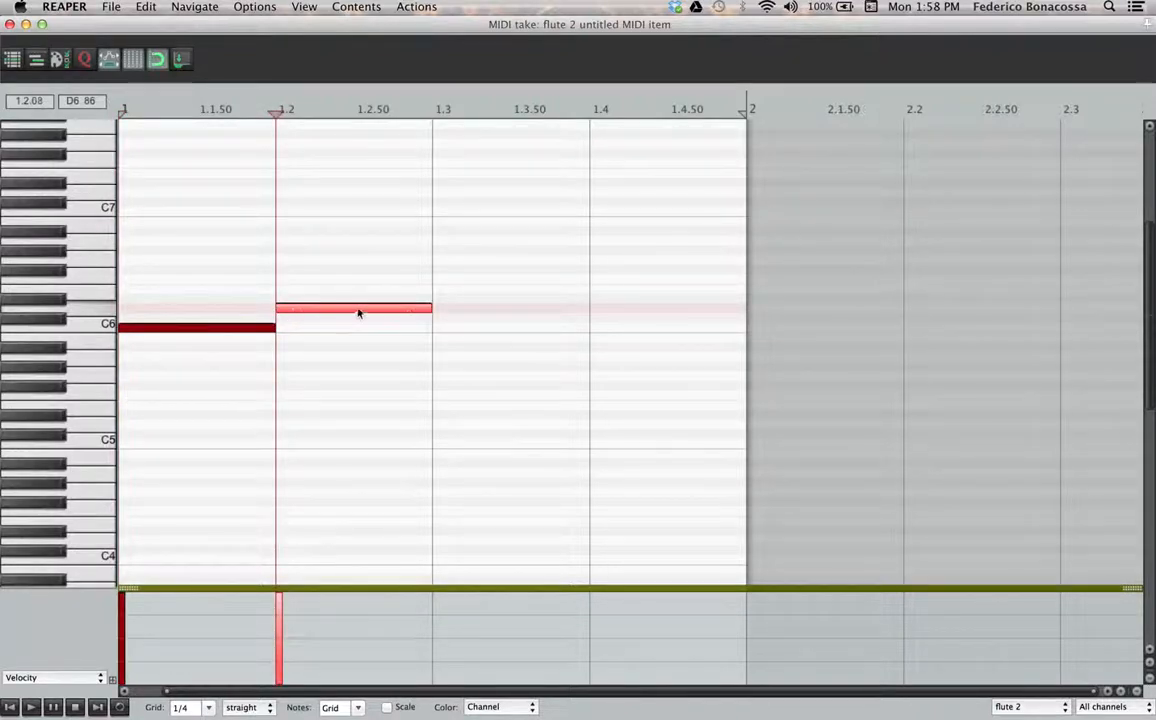
pyautogui.click(439, 292)
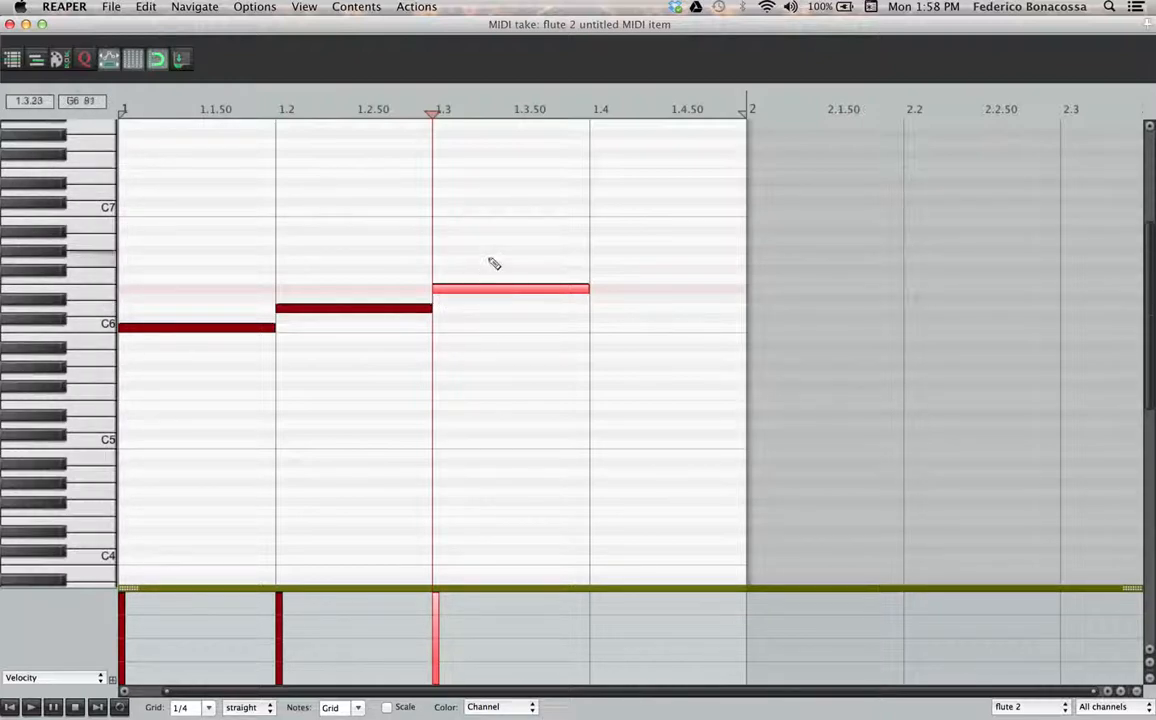
pyautogui.click(634, 269)
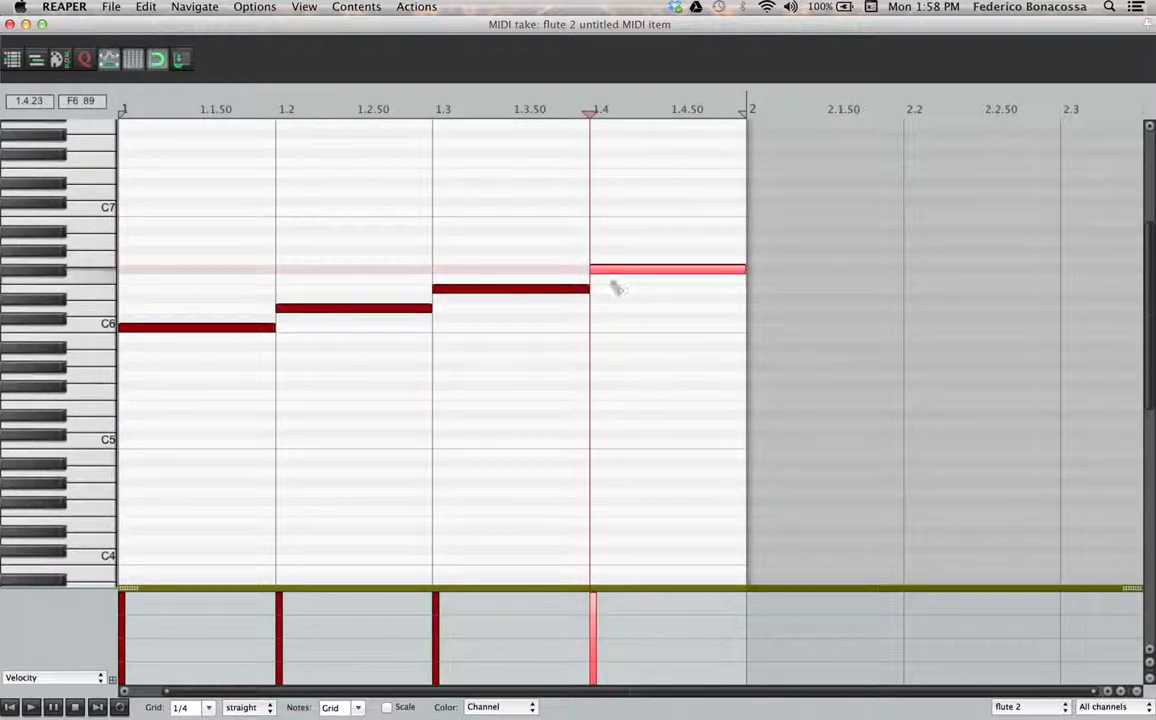
pyautogui.click(477, 262)
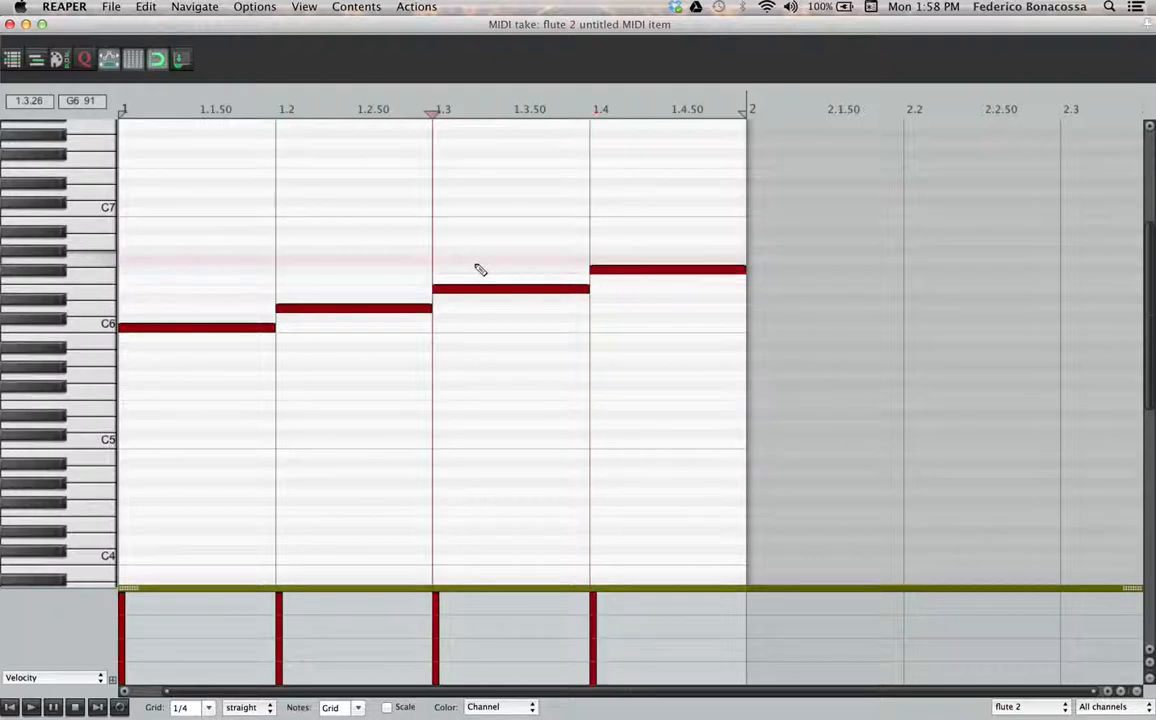
pyautogui.click(466, 355)
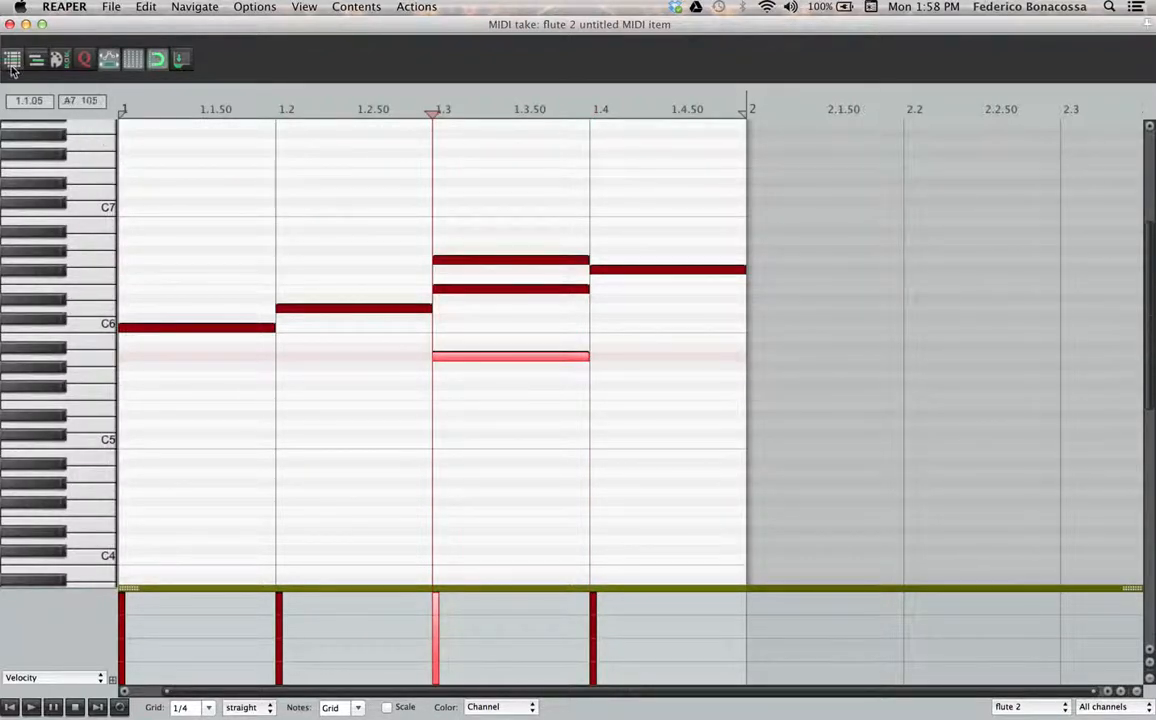
# Step: Close the MIDI editor, play the project from its start to hear the flute 2 notes, and stop playback
pyautogui.click(10, 24)
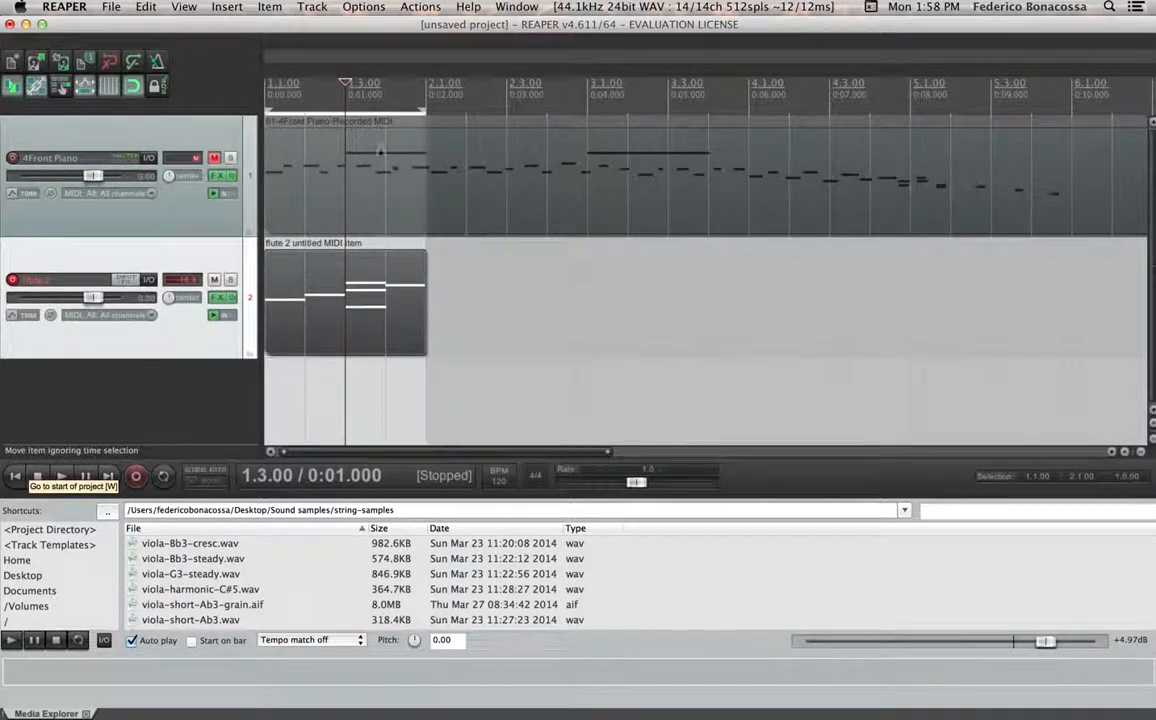
pyautogui.click(14, 476)
pyautogui.click(61, 476)
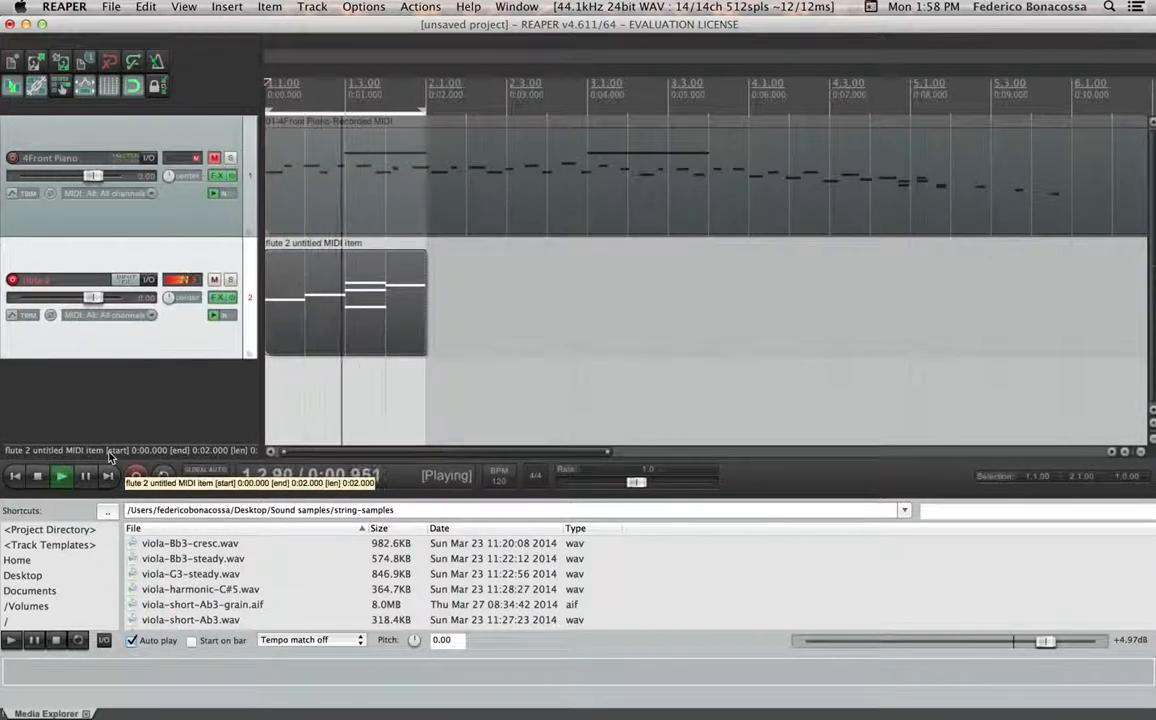
pyautogui.press('space')
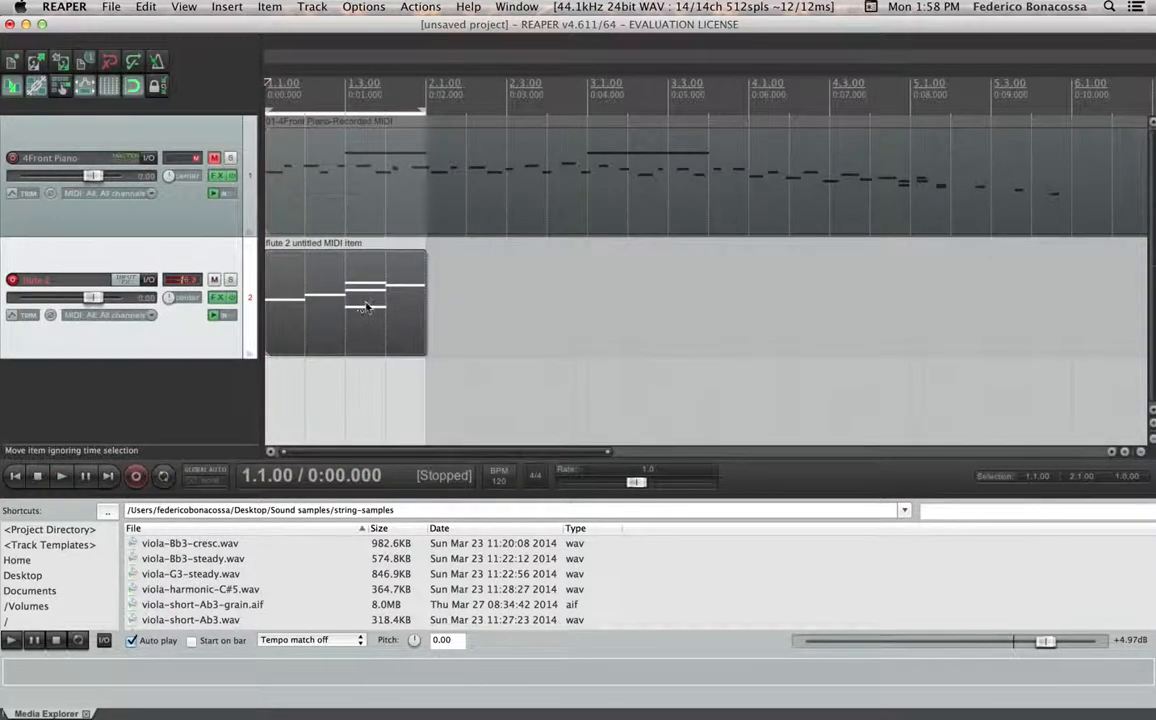
# Step: Reopen the flute 2 item in the MIDI editor and audition each of the three chord notes on beat 3
pyautogui.doubleClick(370, 305)
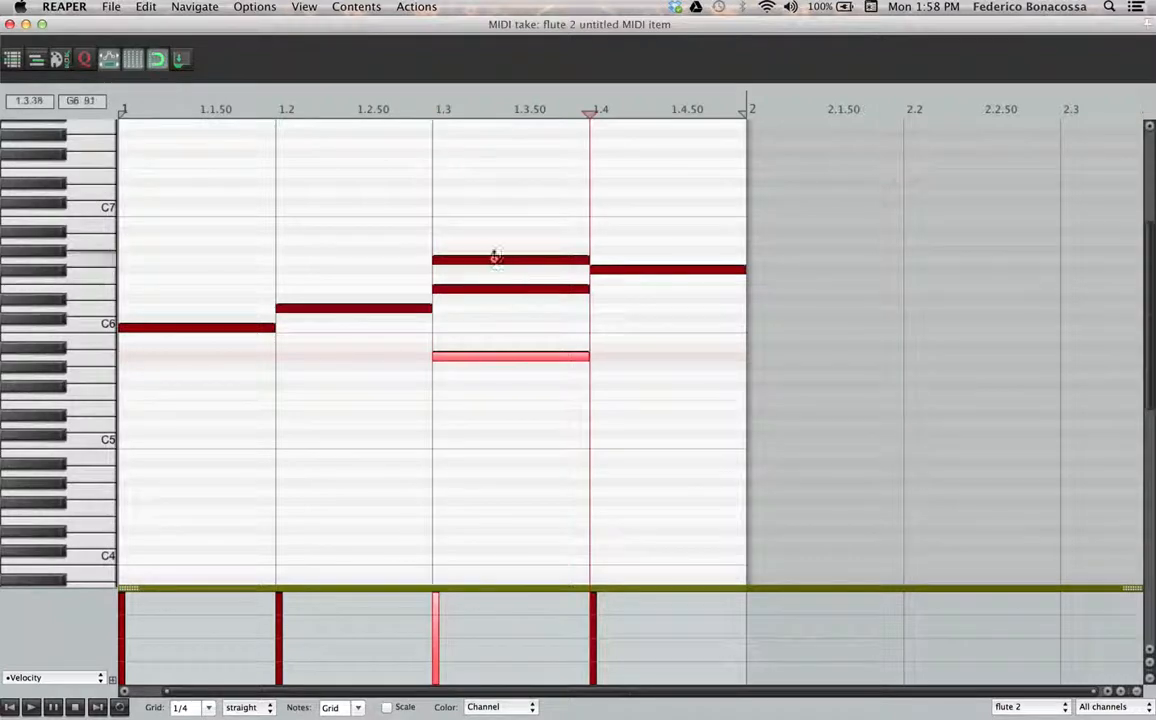
pyautogui.click(493, 263)
pyautogui.click(494, 290)
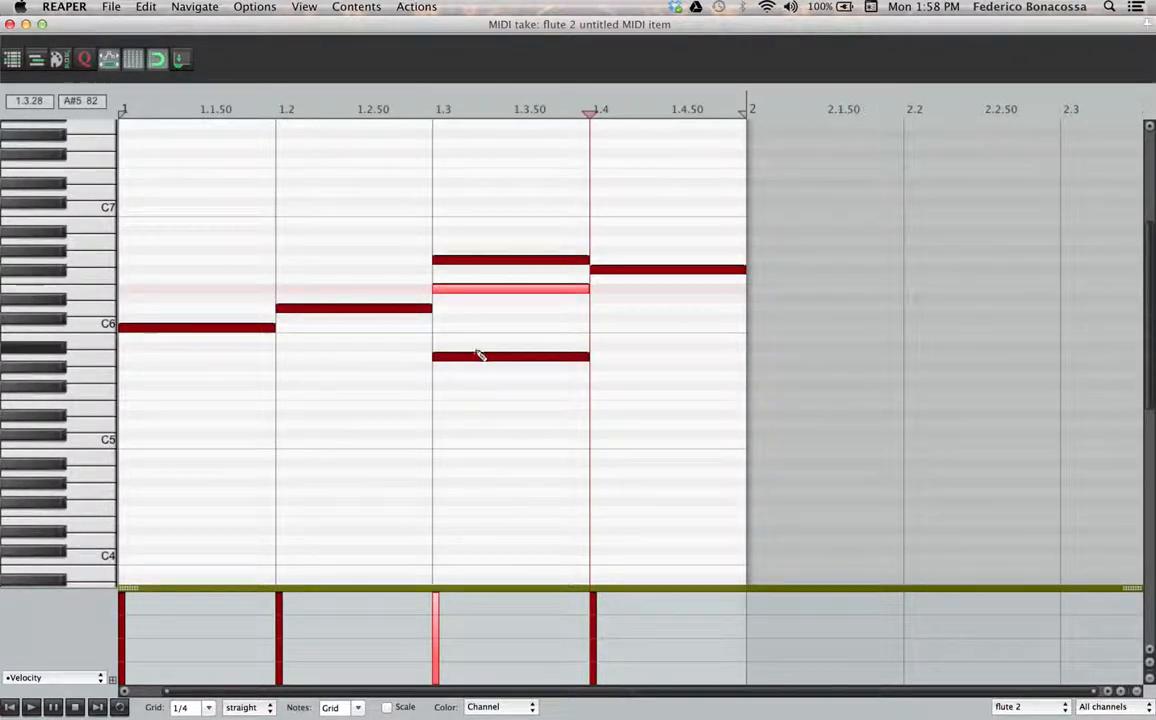
pyautogui.click(474, 358)
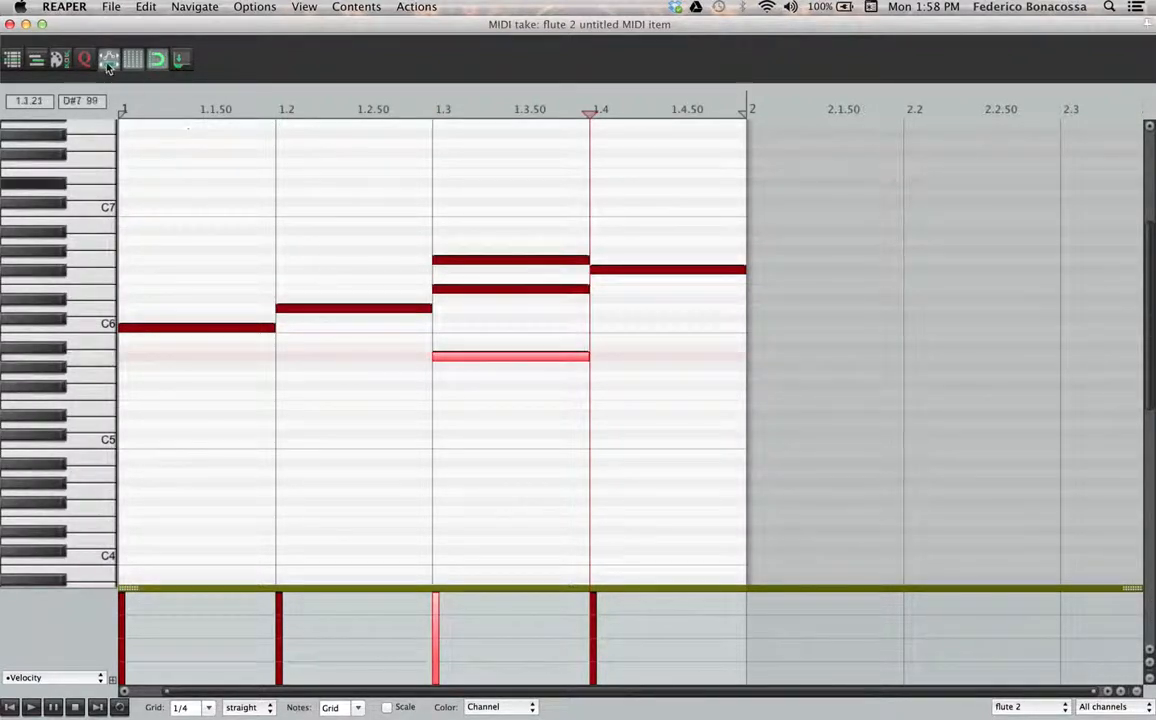
# Step: Return to the arrangement and replay the flute 2 item from the project start
pyautogui.click(21, 24)
pyautogui.click(16, 478)
pyautogui.press('space')
pyautogui.press('space')
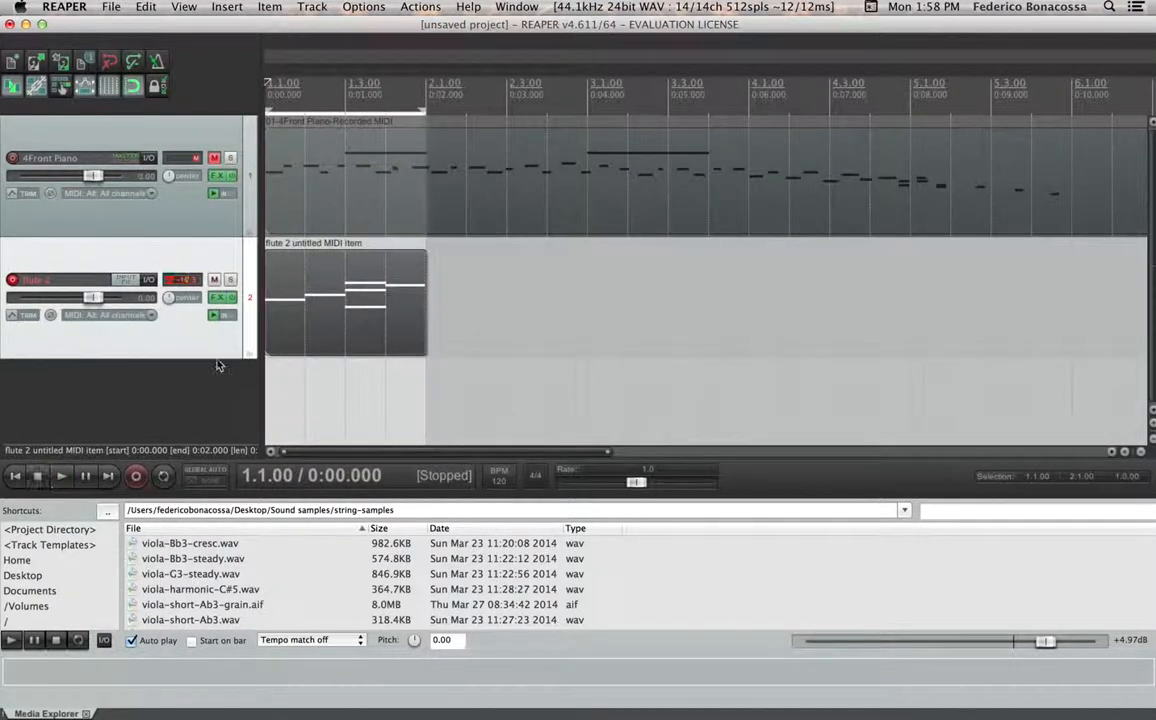
# Step: Load Harpsichord from the Keyboards bank into slot 1 of the flute 2 track's ARIA Player and play the item with it
pyautogui.click(222, 298)
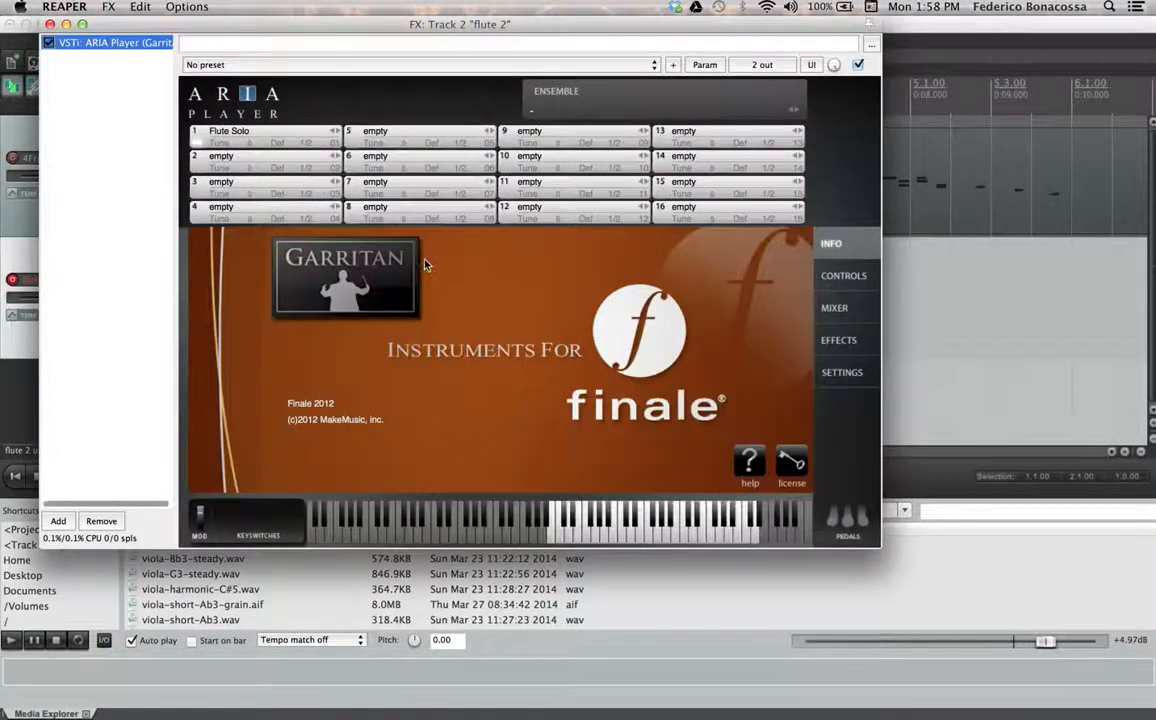
pyautogui.click(297, 138)
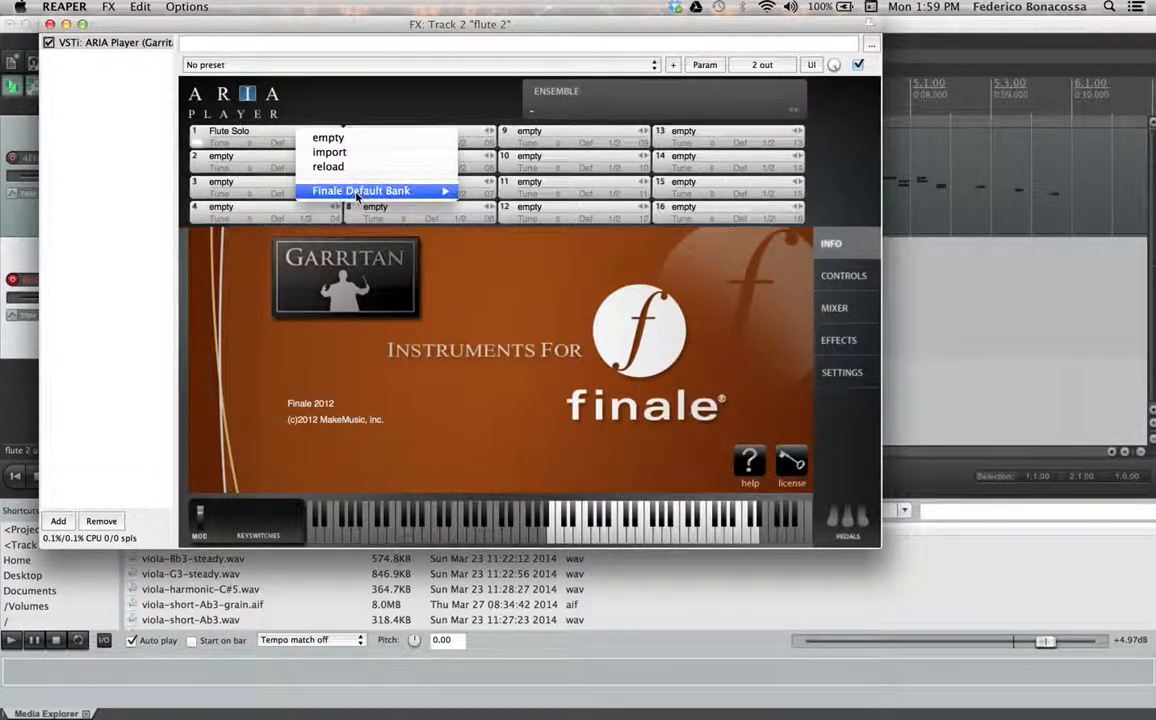
pyautogui.moveTo(430, 190)
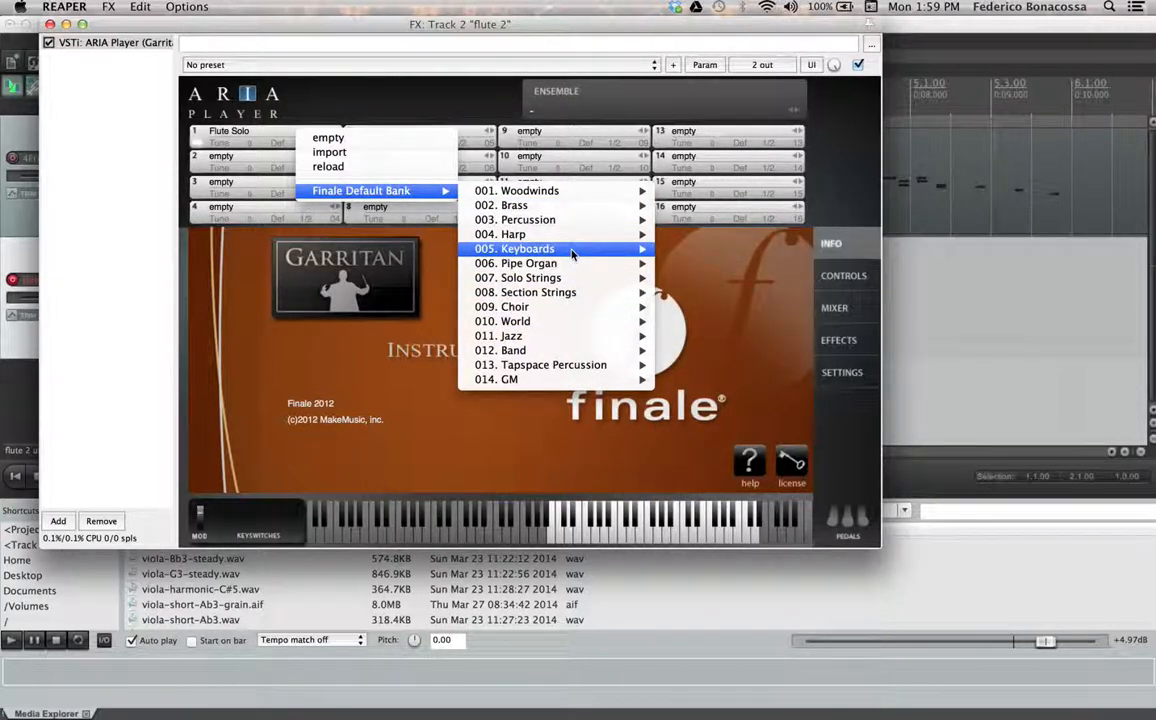
pyautogui.moveTo(530, 248)
pyautogui.click(677, 266)
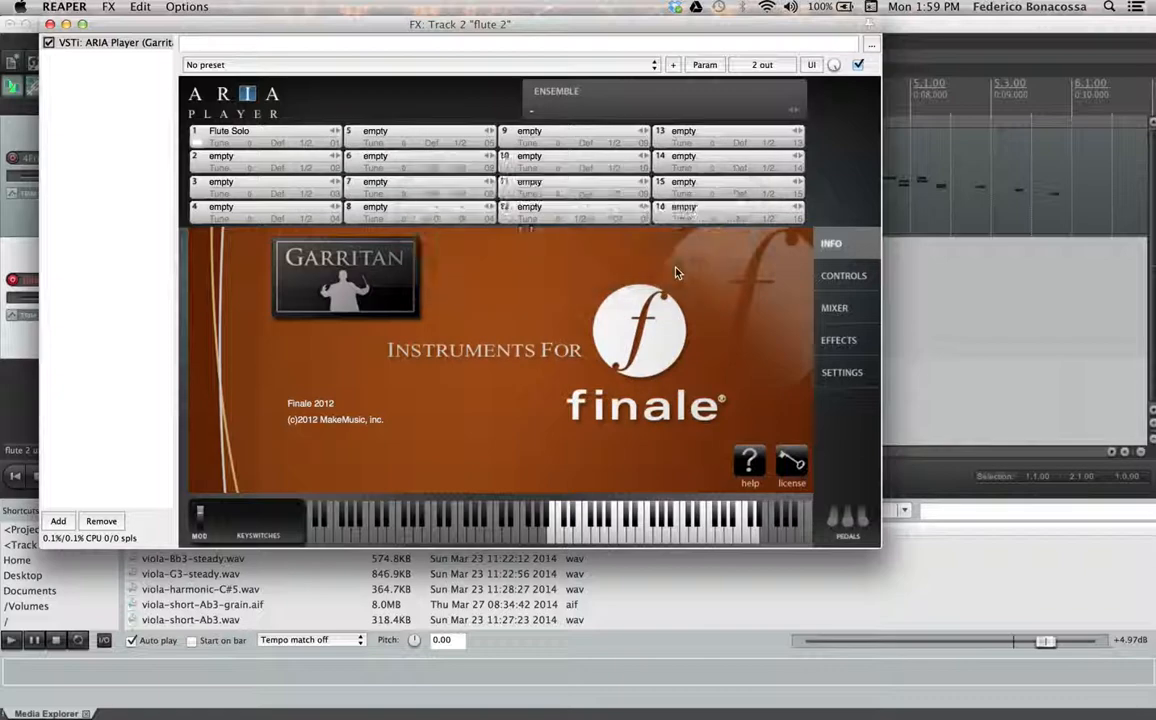
pyautogui.click(50, 24)
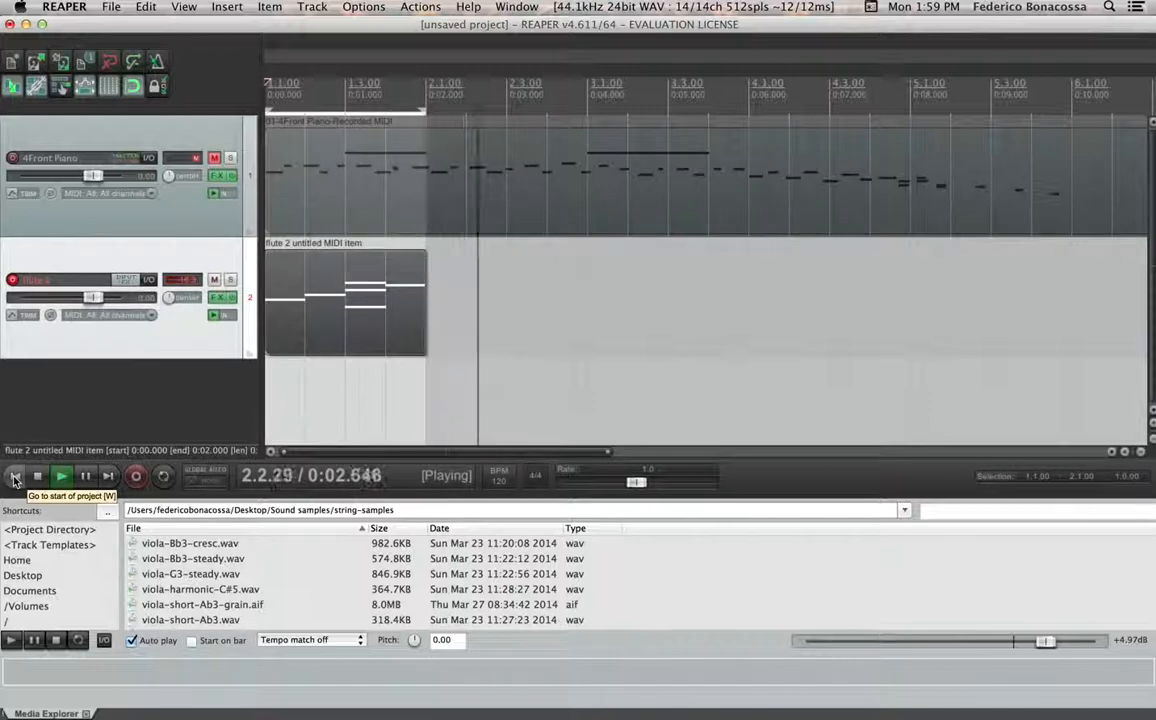
pyautogui.press('space')
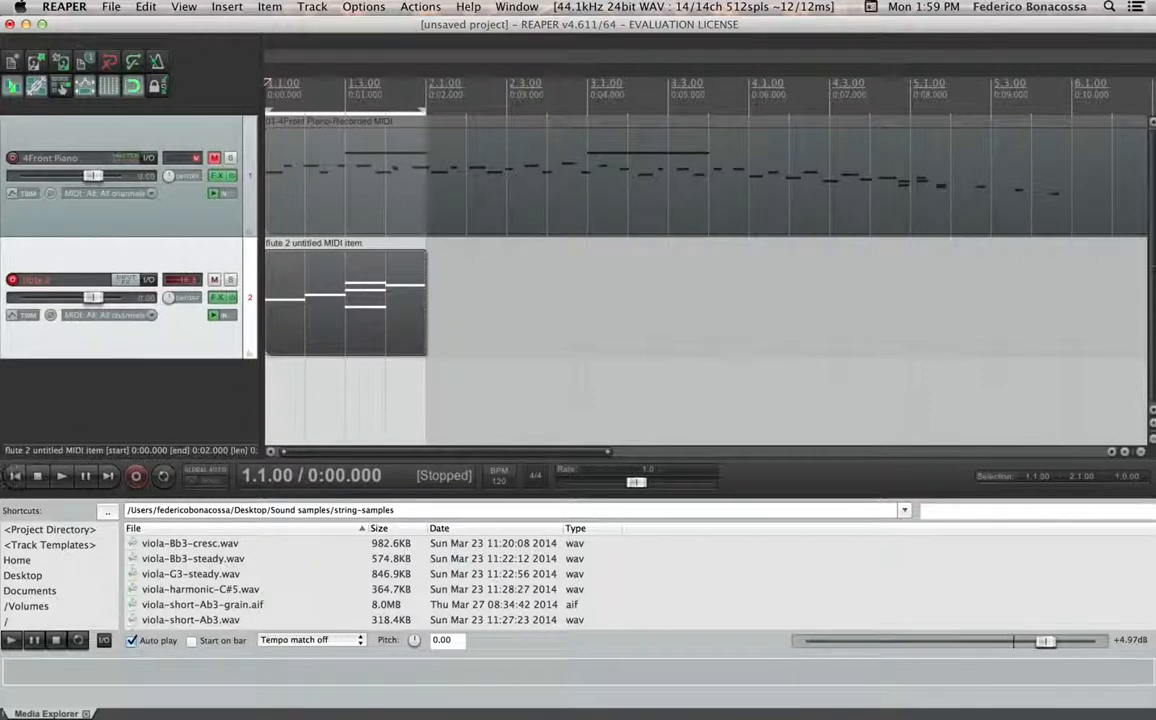
# Step: Load Steinway Piano from the Keyboards bank into ARIA Player slot 1 on flute 2, and play the item with it
pyautogui.click(220, 300)
pyautogui.click(265, 132)
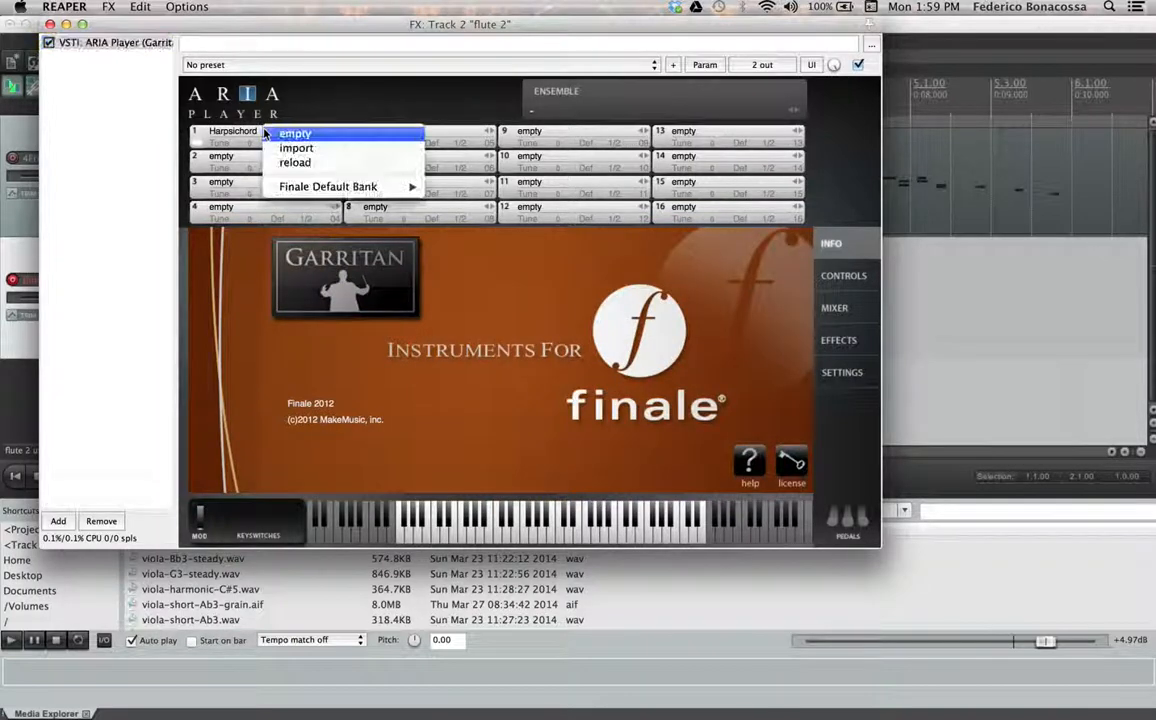
pyautogui.moveTo(330, 187)
pyautogui.moveTo(571, 278)
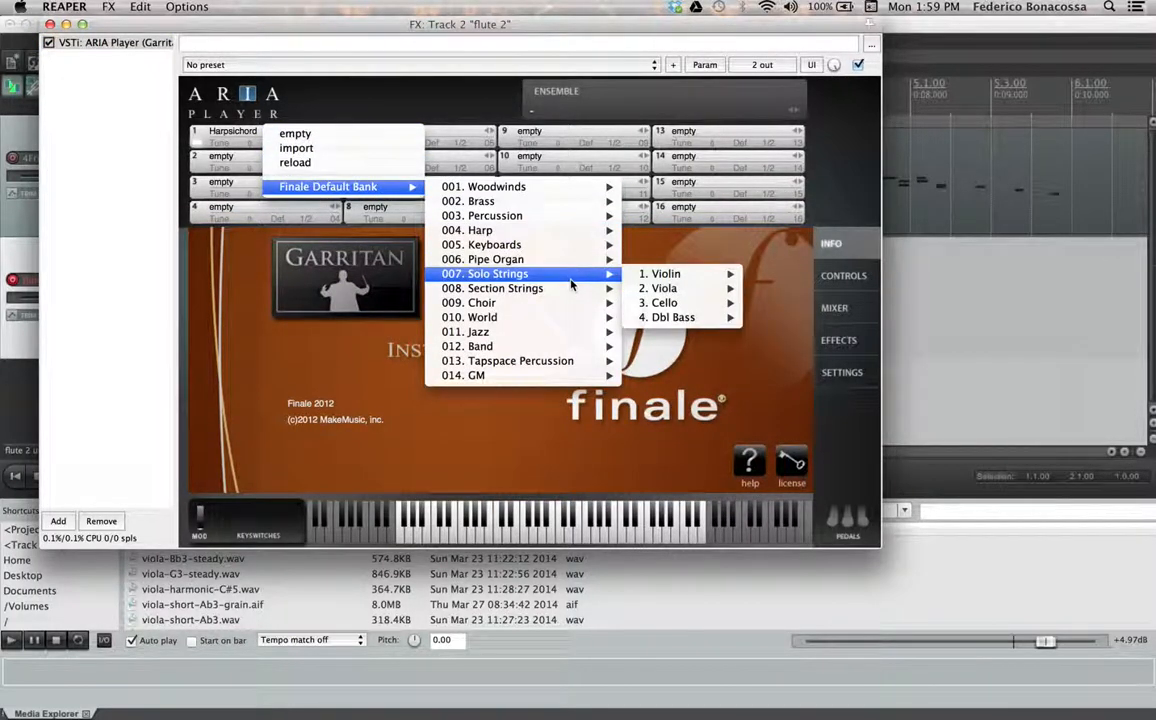
pyautogui.moveTo(490, 245)
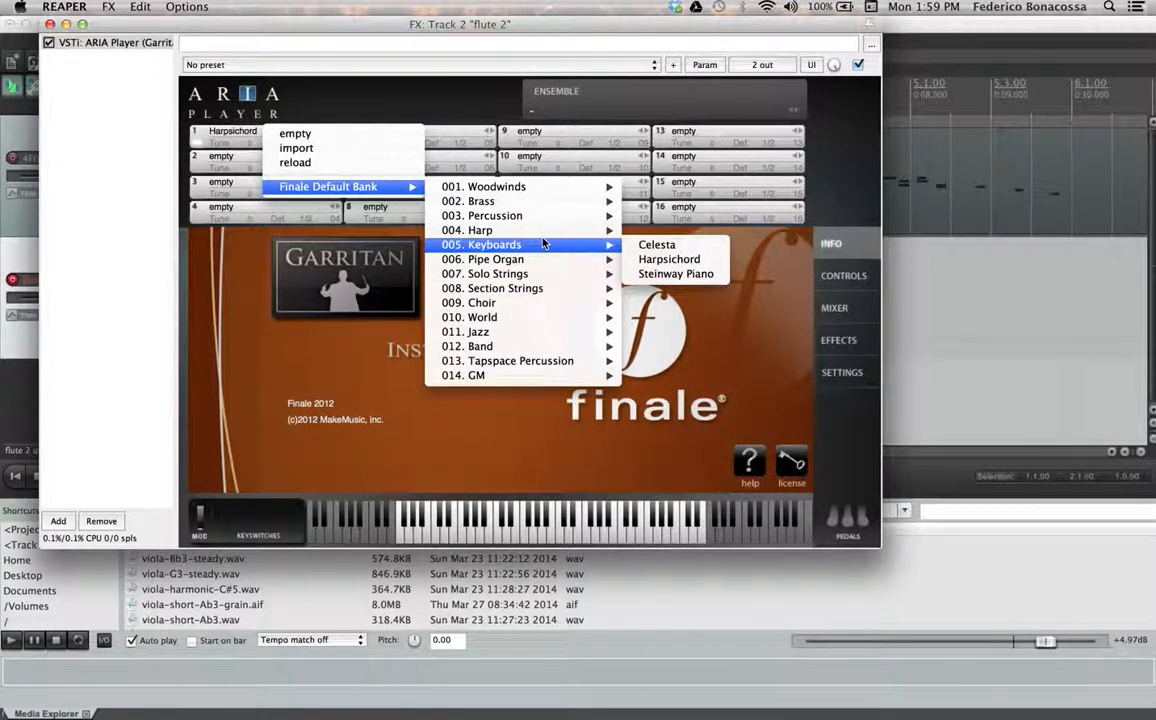
pyautogui.click(663, 274)
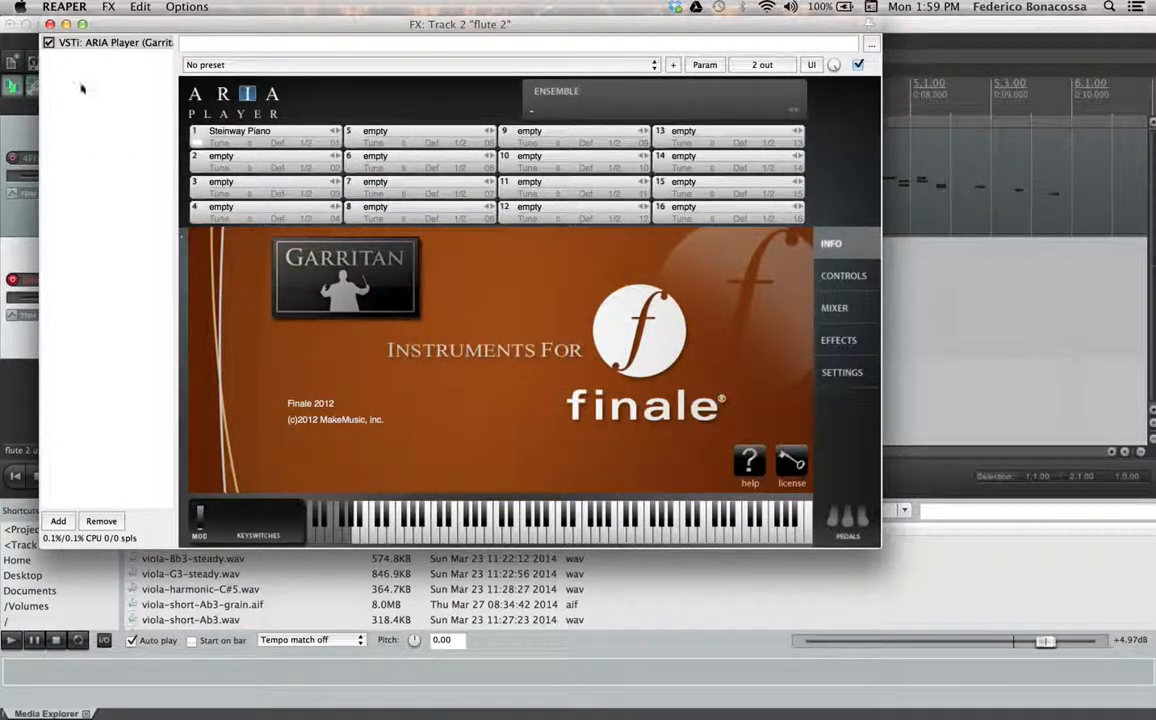
pyautogui.click(50, 24)
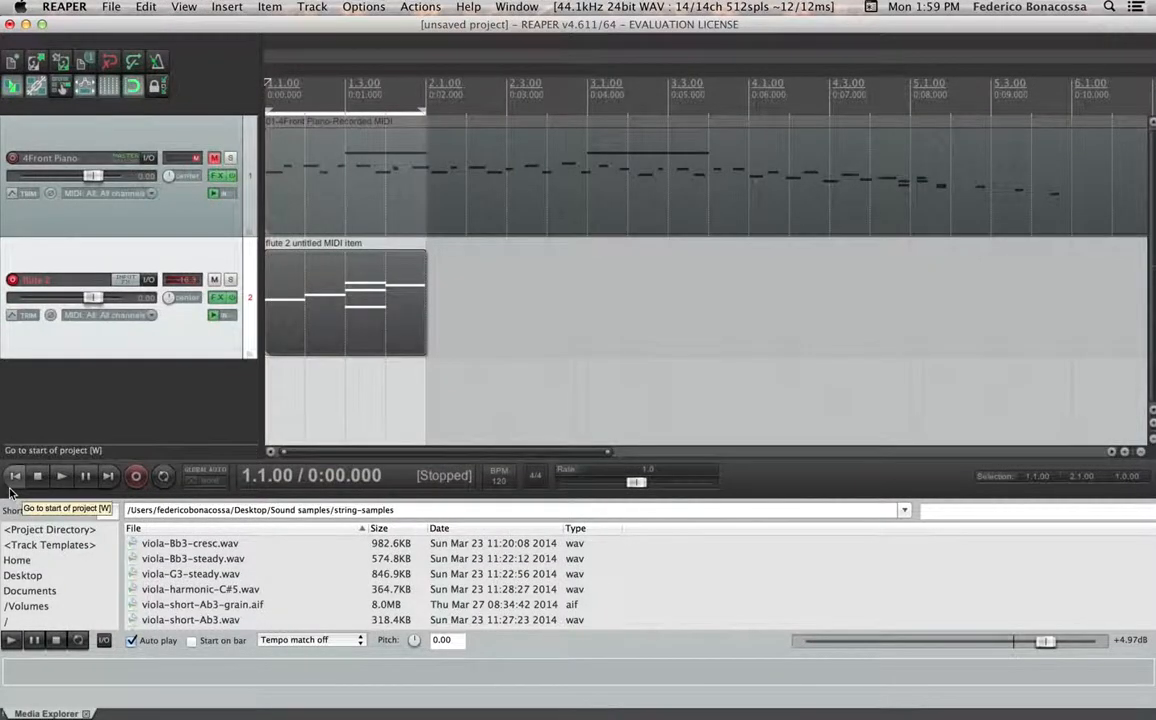
pyautogui.press('space')
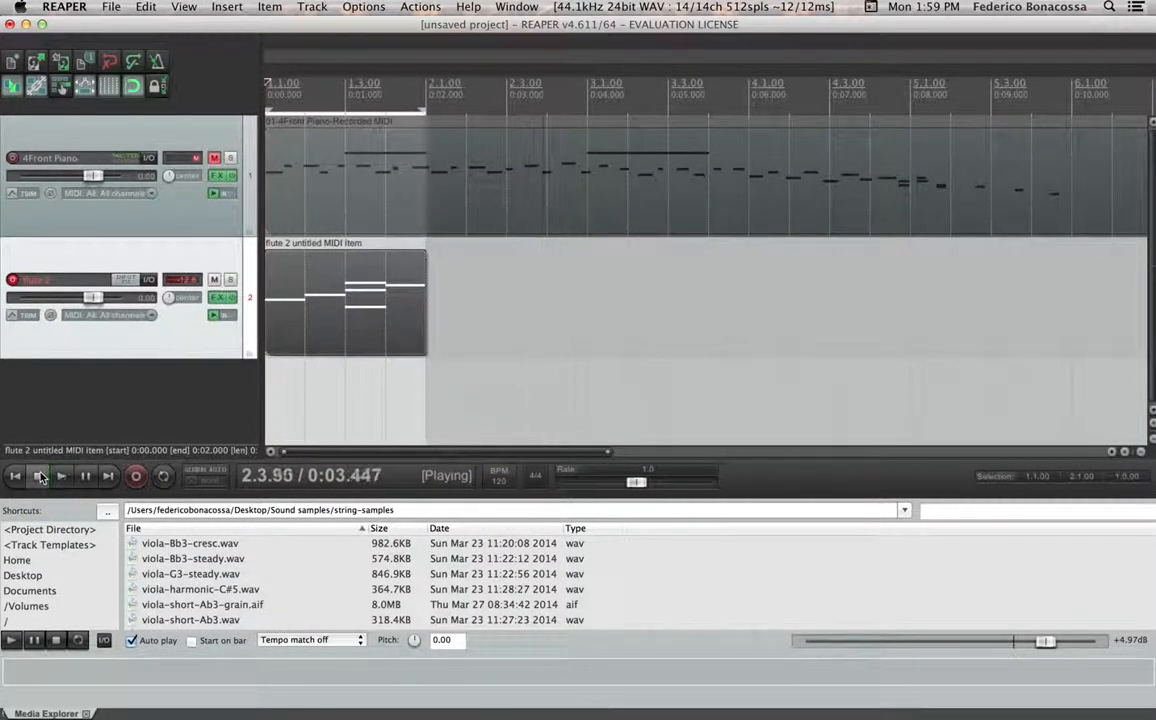
pyautogui.click(38, 477)
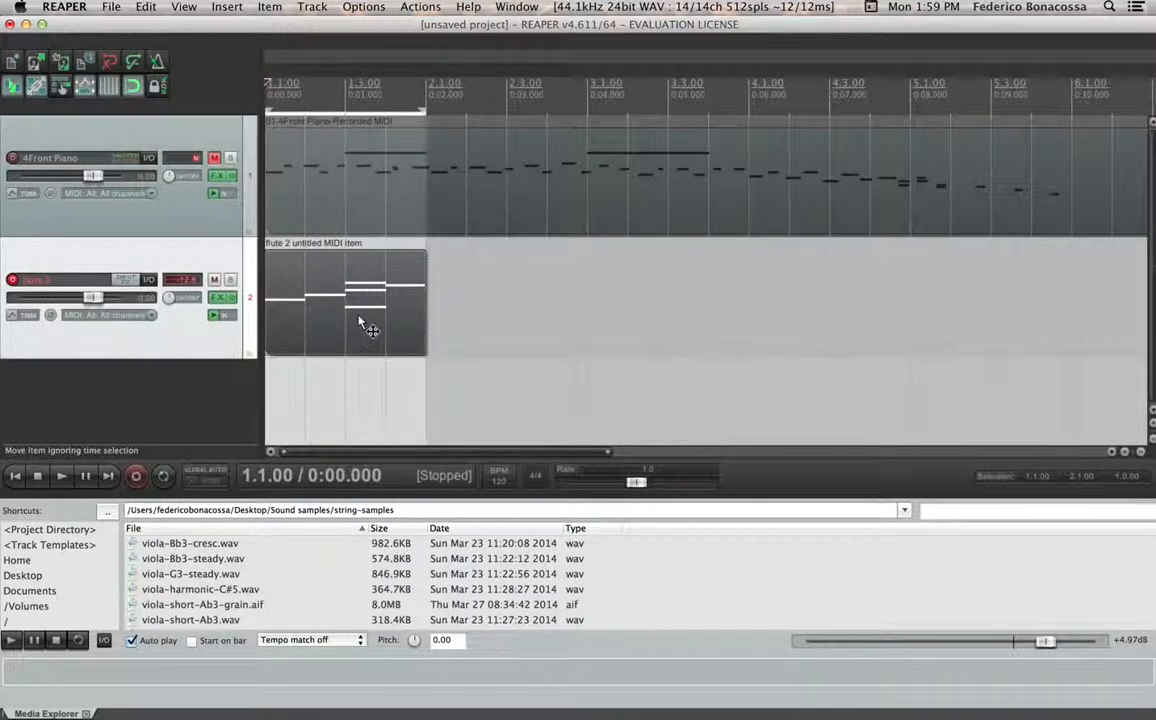
# Step: In the flute 2 item, move beat 3's G6 to F#5 and E6 to D#6, and lower the beat 4 note to E6
pyautogui.doubleClick(366, 322)
pyautogui.click(511, 261)
pyautogui.moveTo(511, 262); pyautogui.dragTo(508, 386)
pyautogui.moveTo(491, 288); pyautogui.dragTo(491, 300)
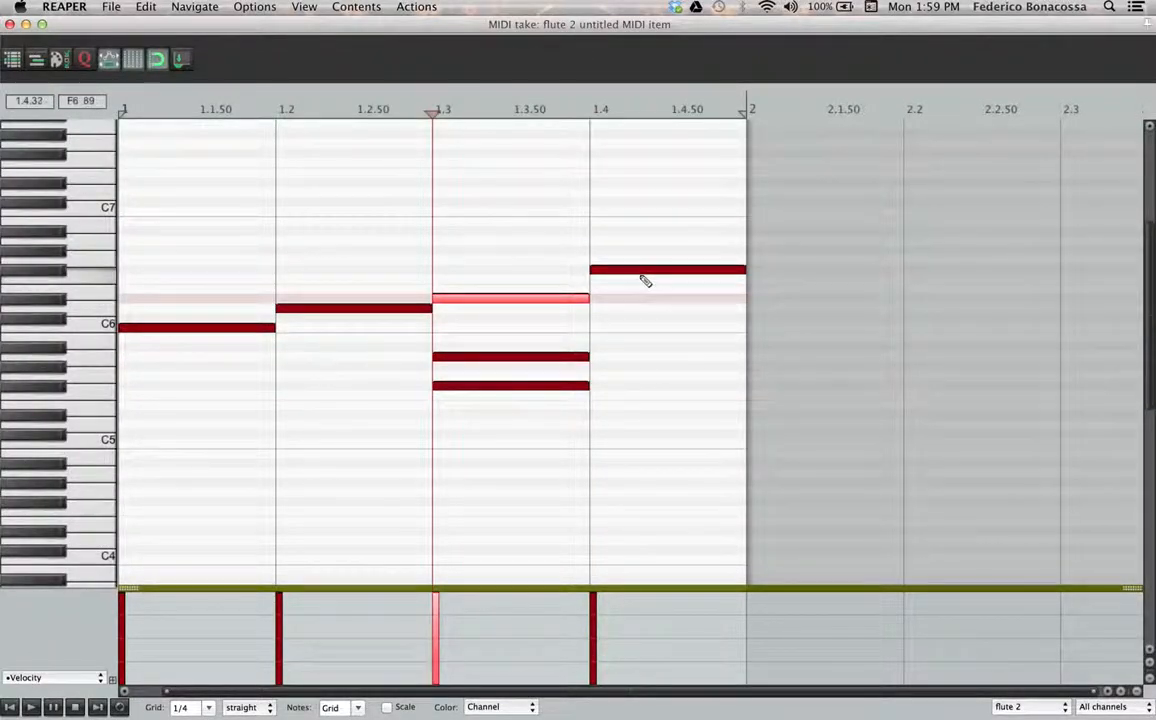
pyautogui.moveTo(642, 272); pyautogui.dragTo(650, 297)
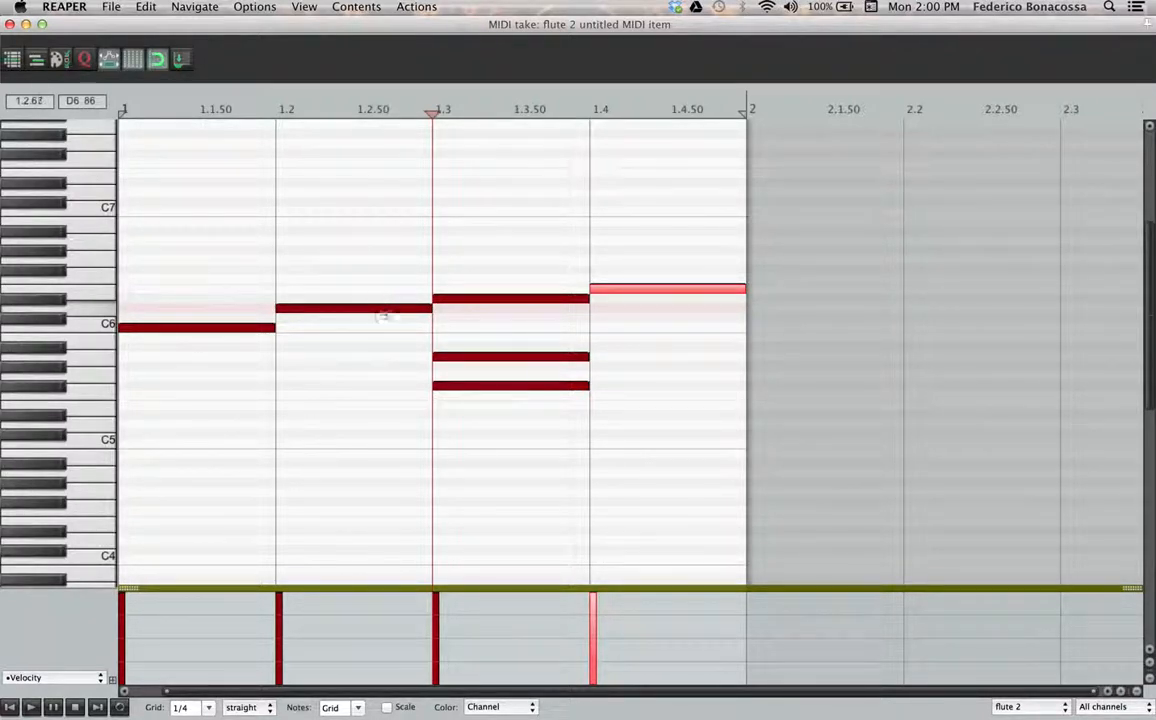
# Step: Turn off grid snapping and shorten the beat 1, beat 2 and top beat 3 notes to end at about 1.1.88, 1.2.74 and 1.3.88
pyautogui.click(157, 62)
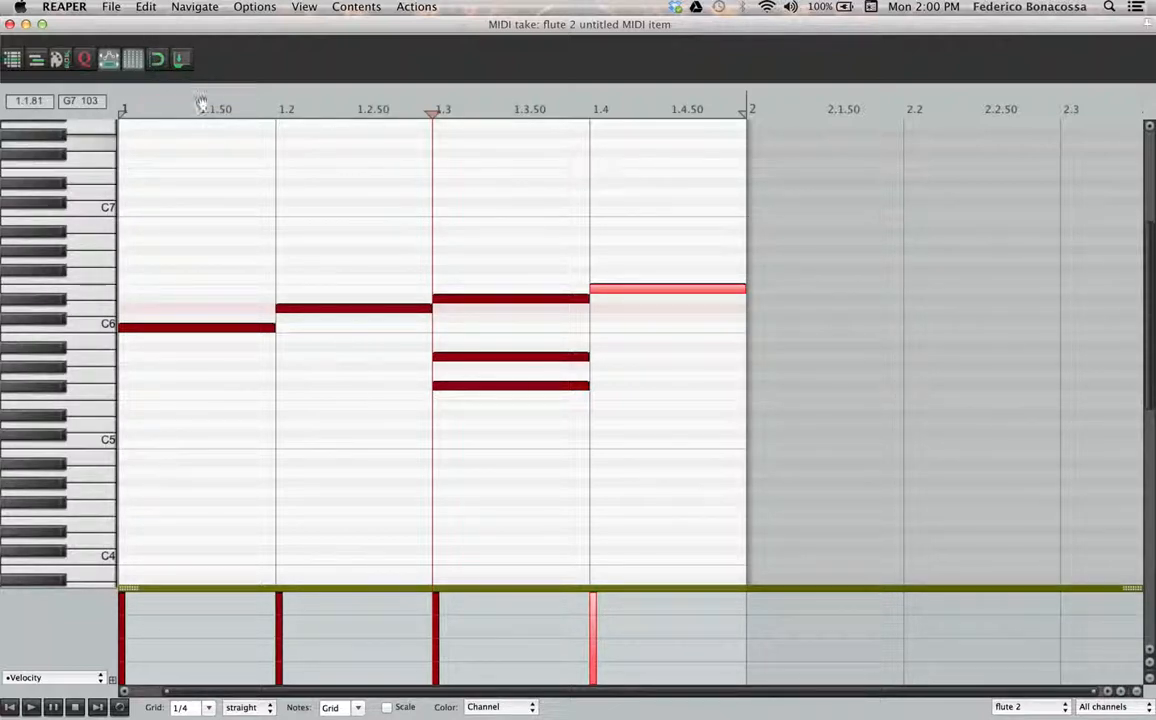
pyautogui.moveTo(427, 305); pyautogui.dragTo(397, 305)
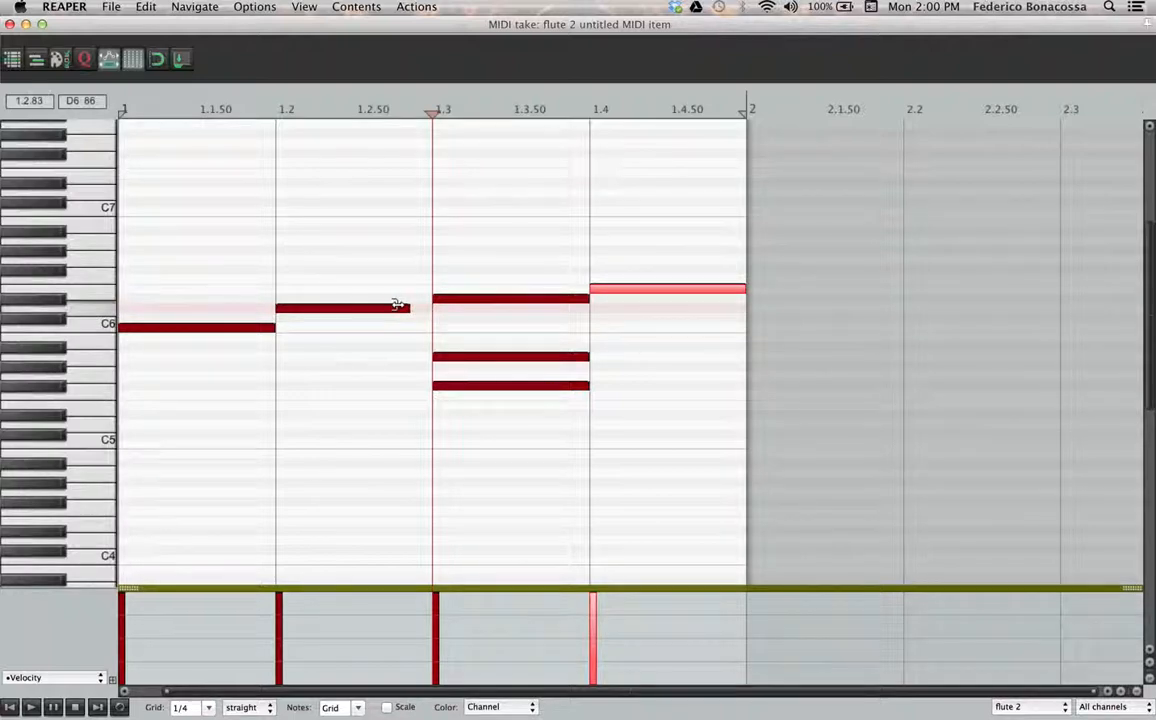
pyautogui.moveTo(275, 327); pyautogui.dragTo(258, 327)
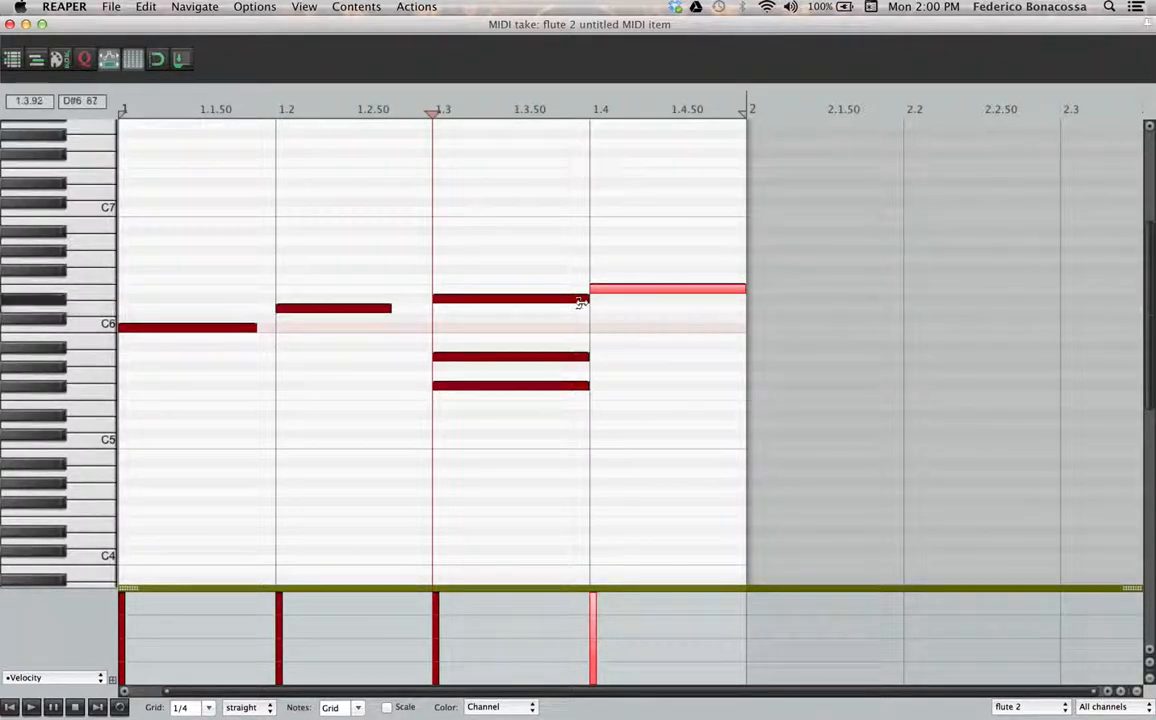
pyautogui.moveTo(583, 300); pyautogui.dragTo(568, 300)
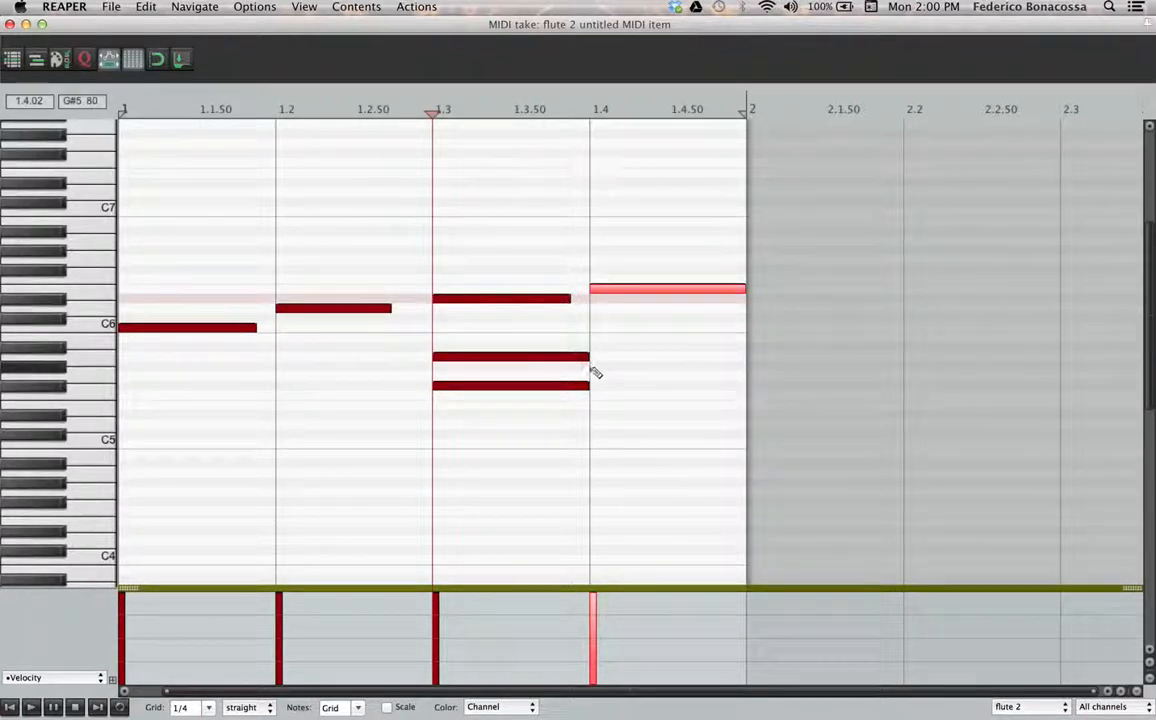
# Step: Trim the starts of the two lower beat 3 notes to about 1.3.12 and the beat 4 note to about 1.4.08, and play the item
pyautogui.moveTo(433, 356); pyautogui.dragTo(464, 387)
pyautogui.moveTo(592, 289); pyautogui.dragTo(602, 289)
pyautogui.click(12, 707)
pyautogui.press('space')
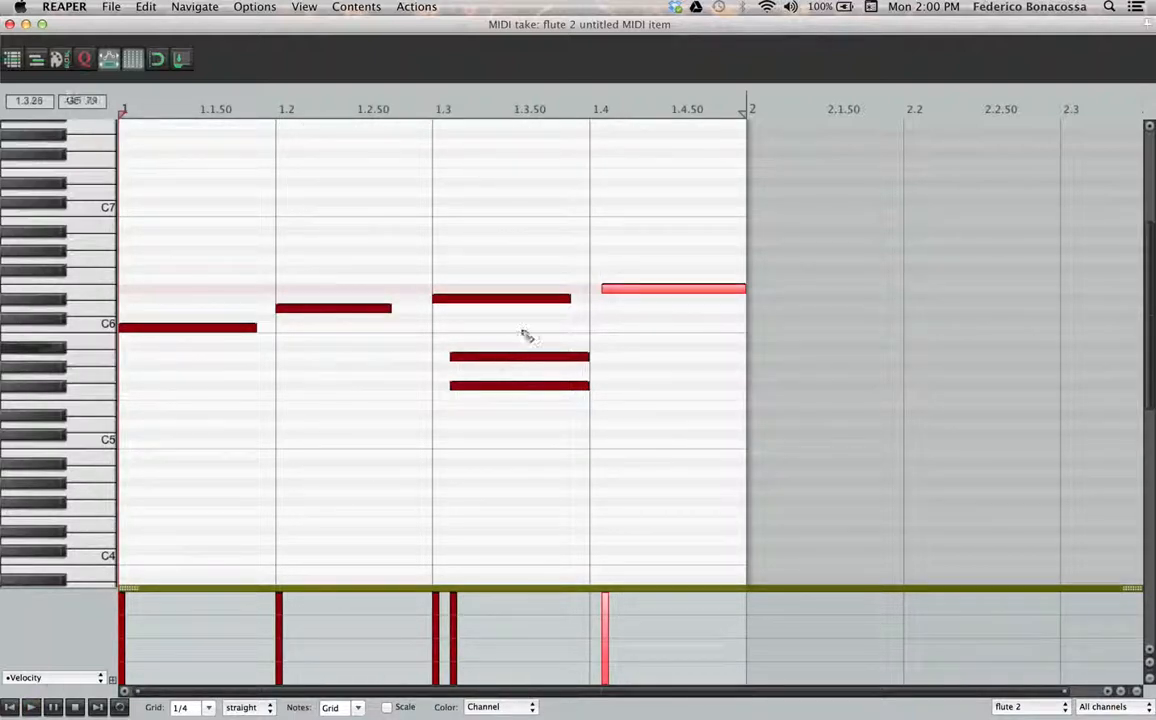
# Step: Raise the middle beat 3 note by a semitone to A#5 and play the item from the start
pyautogui.click(506, 357)
pyautogui.press('Up')
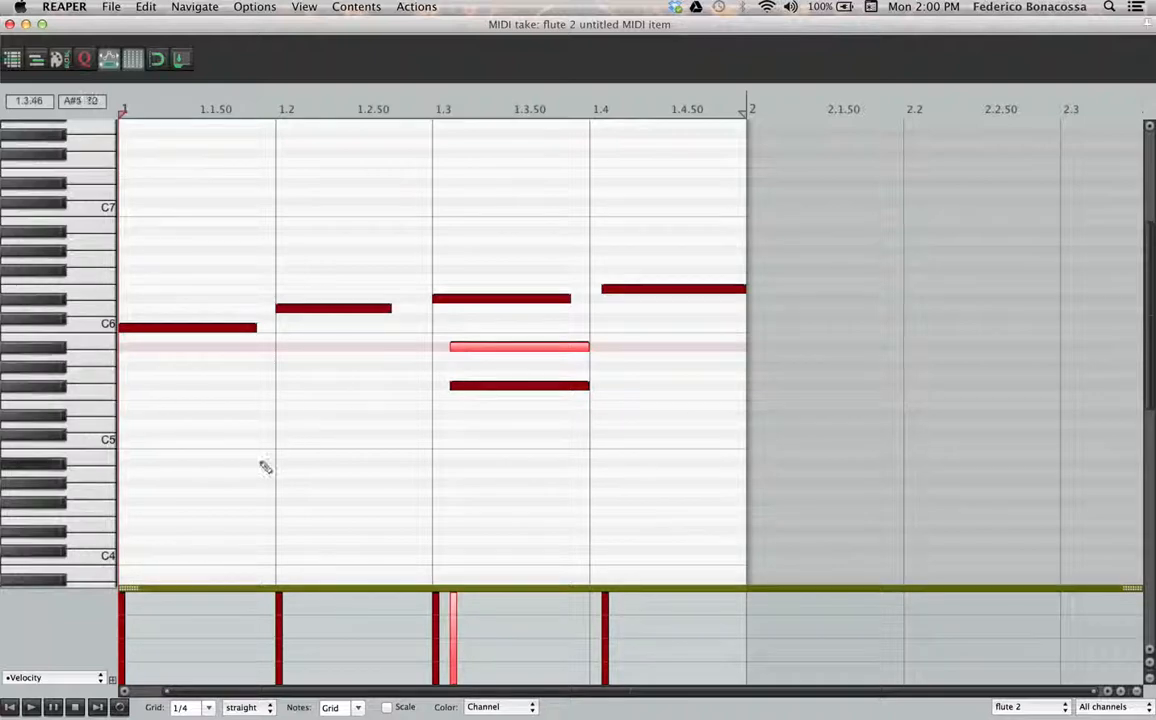
pyautogui.press('space')
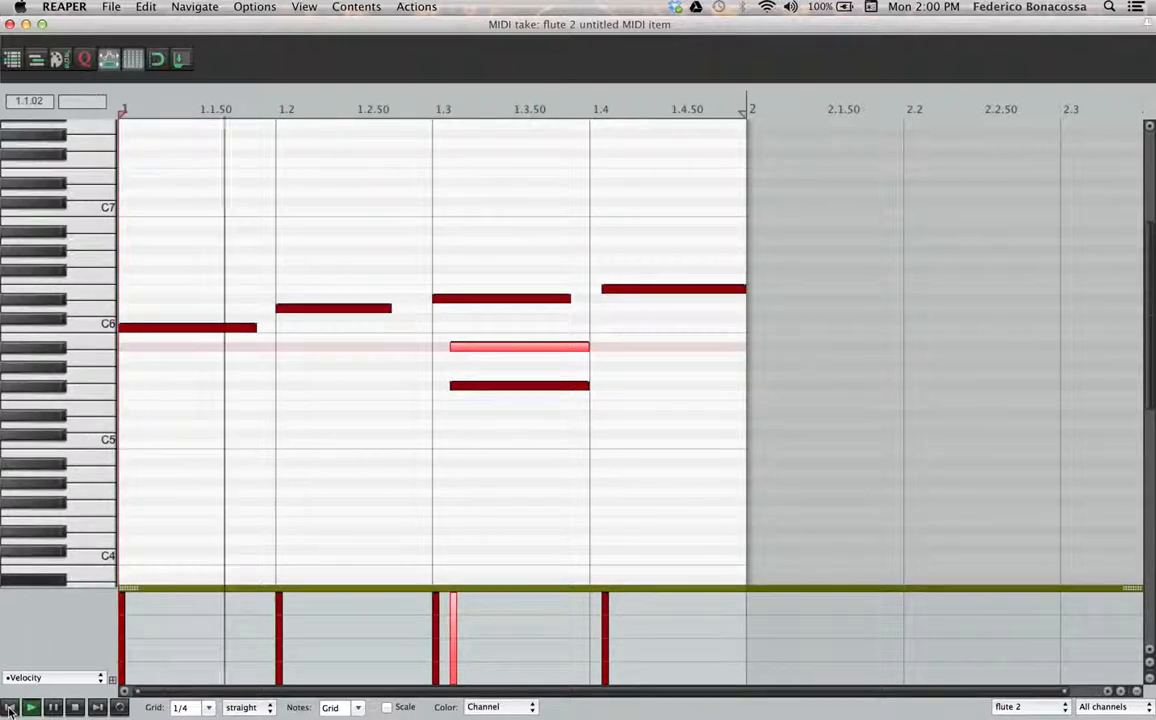
pyautogui.press('space')
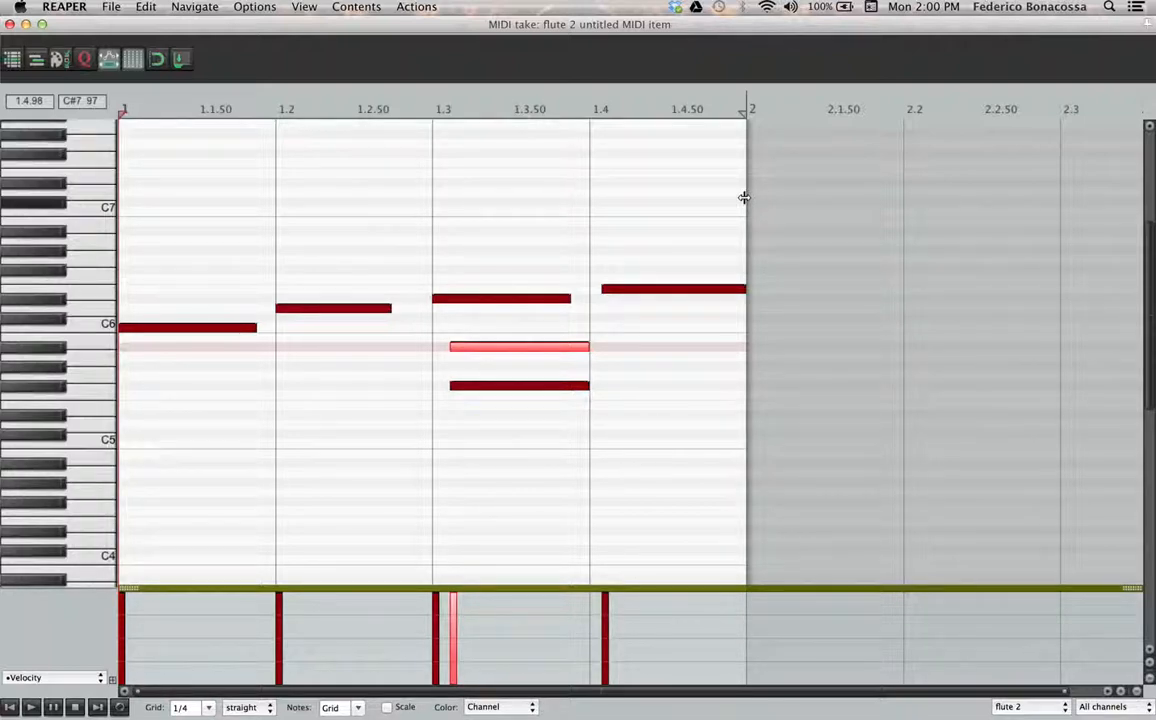
# Step: Extend the end of the flute 2 item past measure 2 to about 2.3.09 so its pattern repeats
pyautogui.moveTo(744, 197); pyautogui.dragTo(747, 250)
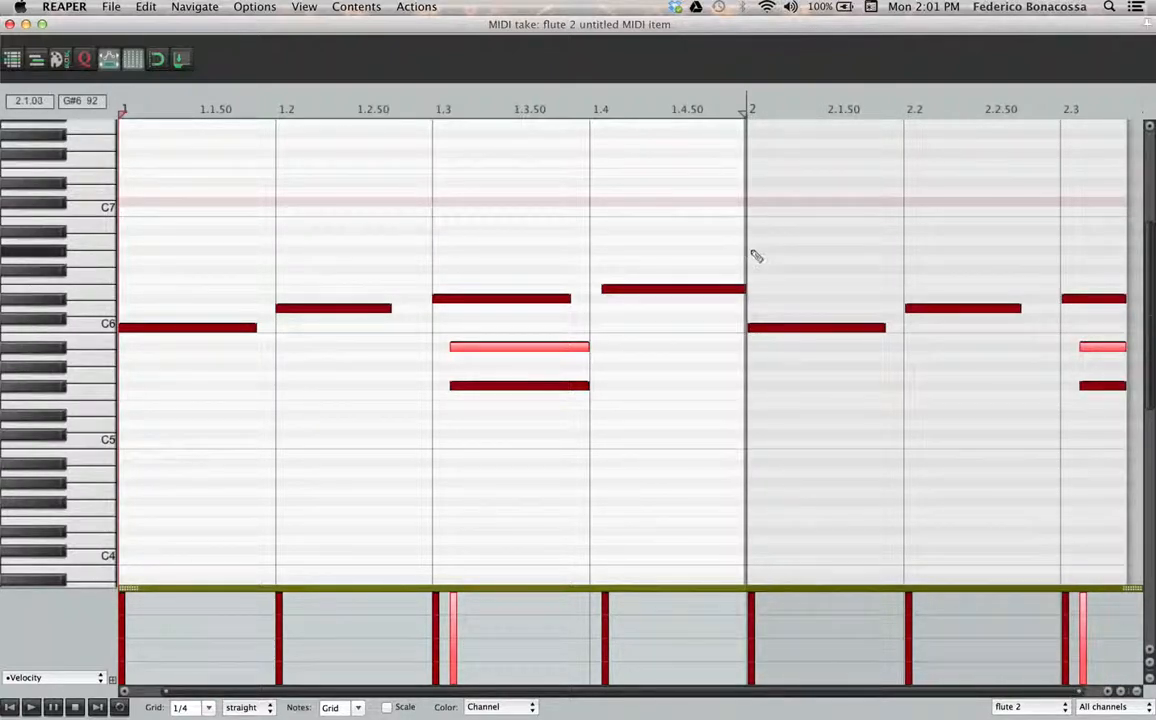
pyautogui.press('super+z')
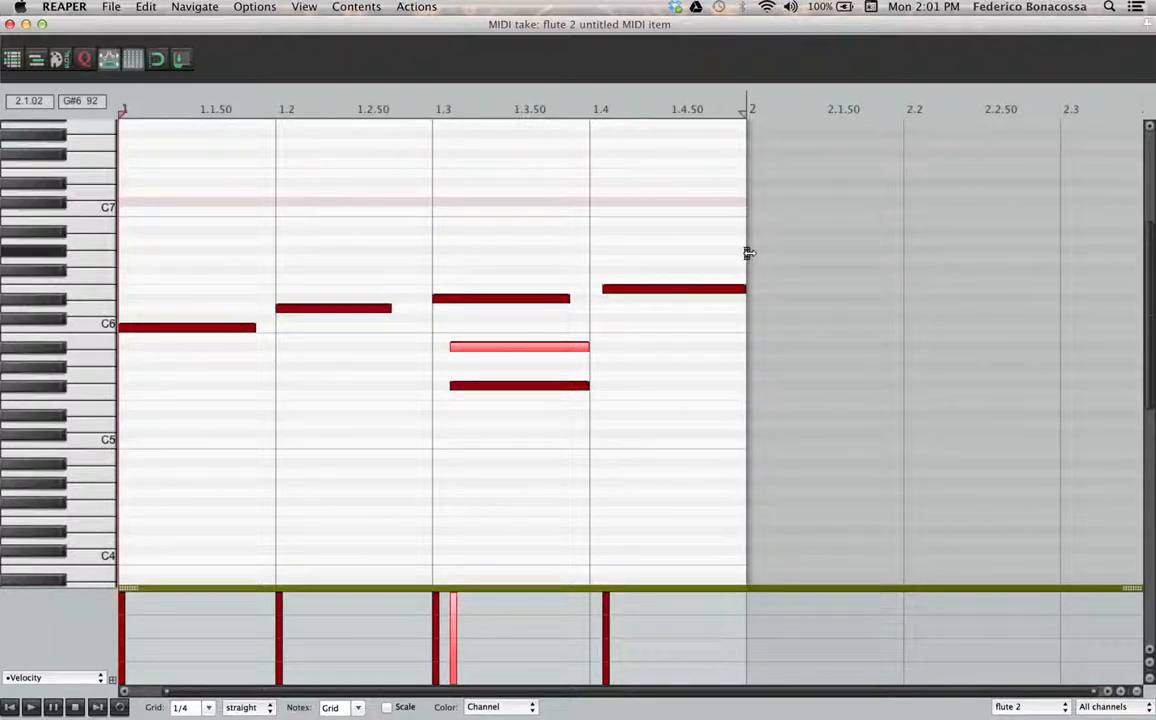
pyautogui.moveTo(748, 252); pyautogui.dragTo(1073, 268)
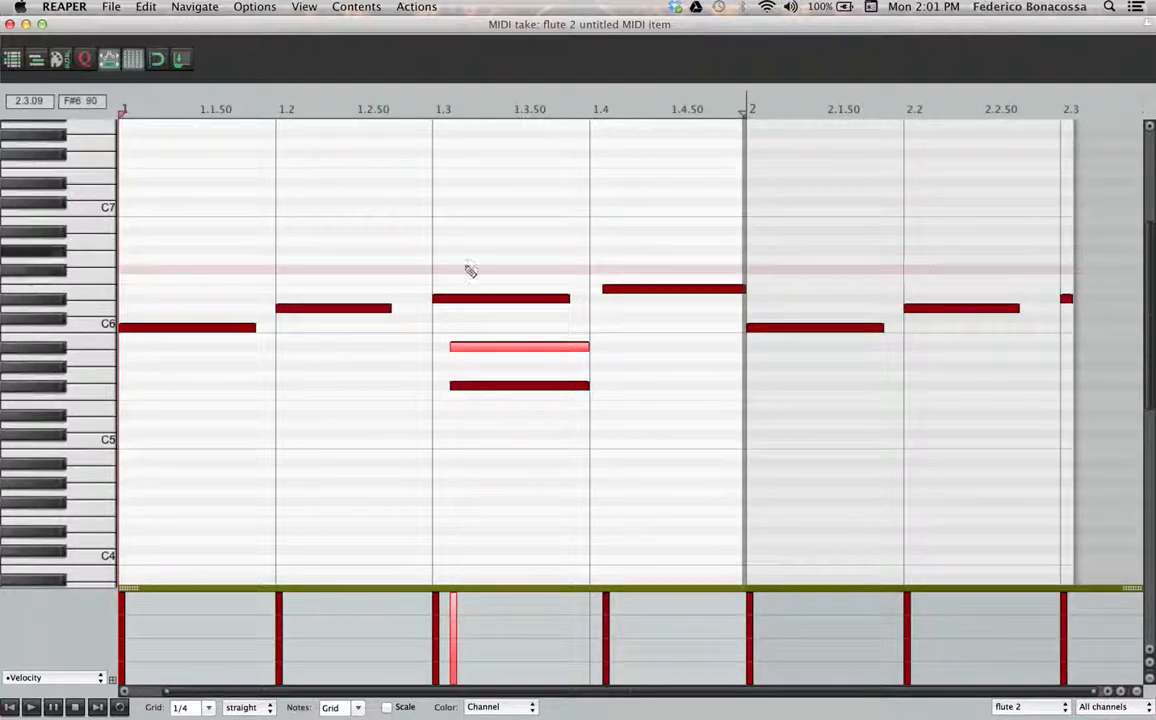
# Step: Lower the beat 1 note of the flute 2 item to A5
pyautogui.moveTo(230, 328); pyautogui.dragTo(231, 336)
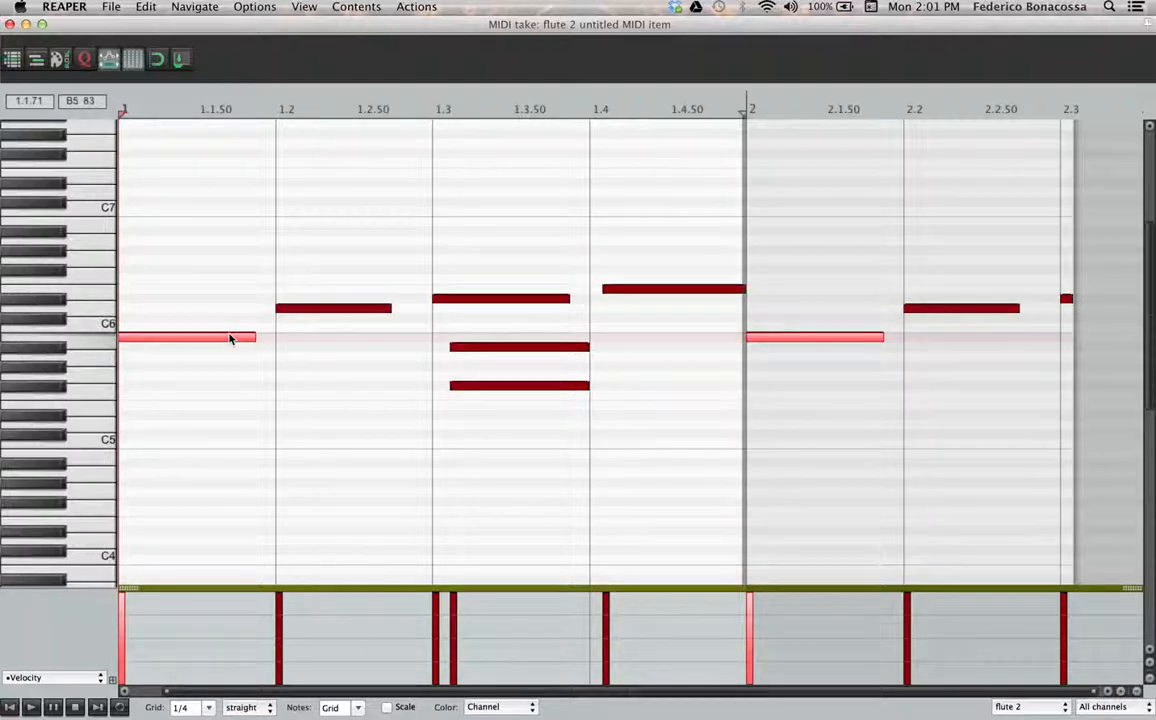
pyautogui.press('super+z')
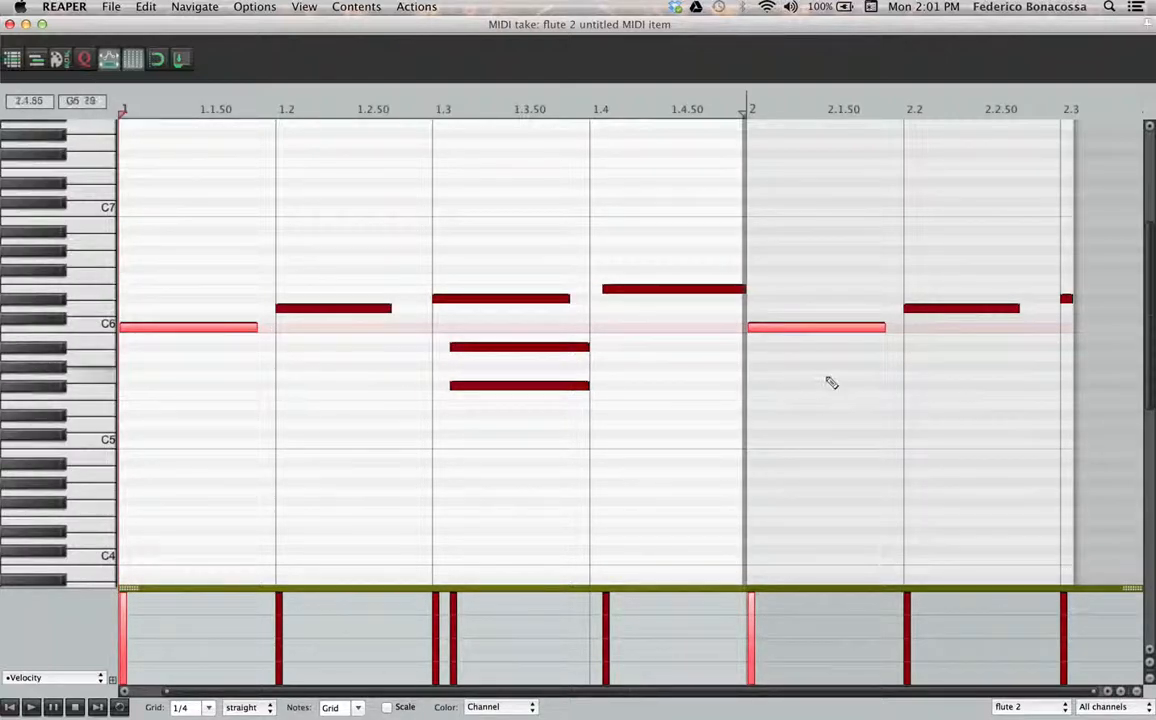
pyautogui.moveTo(232, 333); pyautogui.dragTo(232, 361)
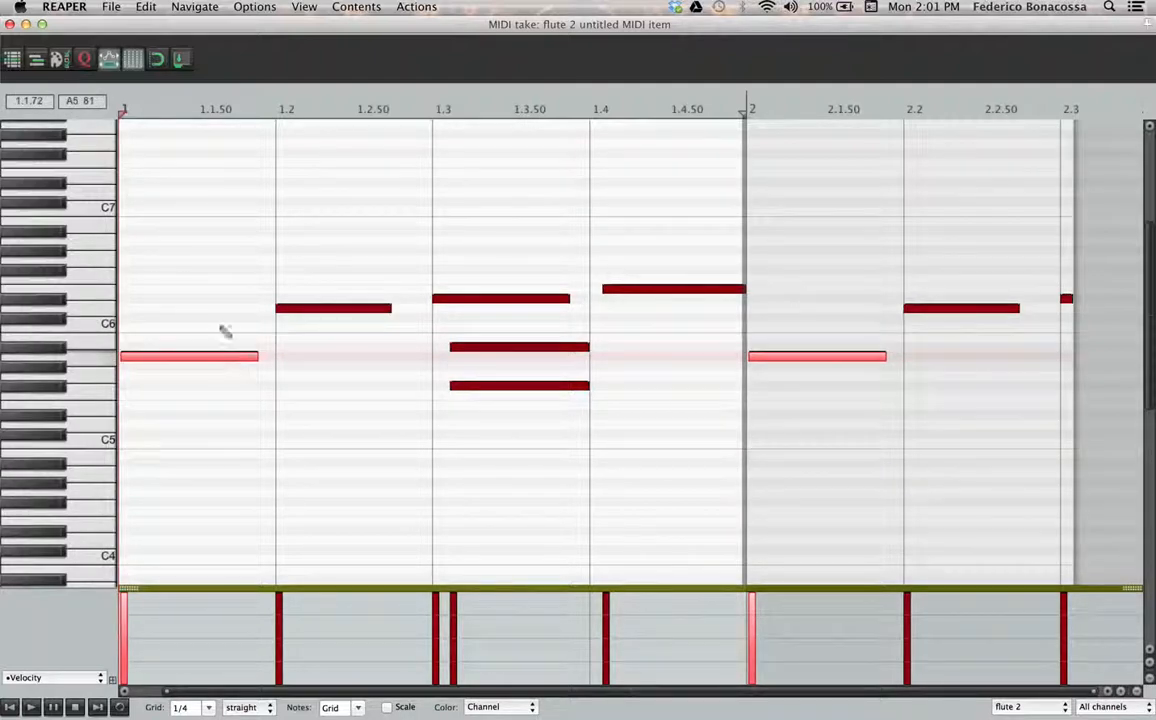
# Step: Return to the arrangement and loop the flute 2 item out to measure 6 (6.1.00)
pyautogui.click(10, 24)
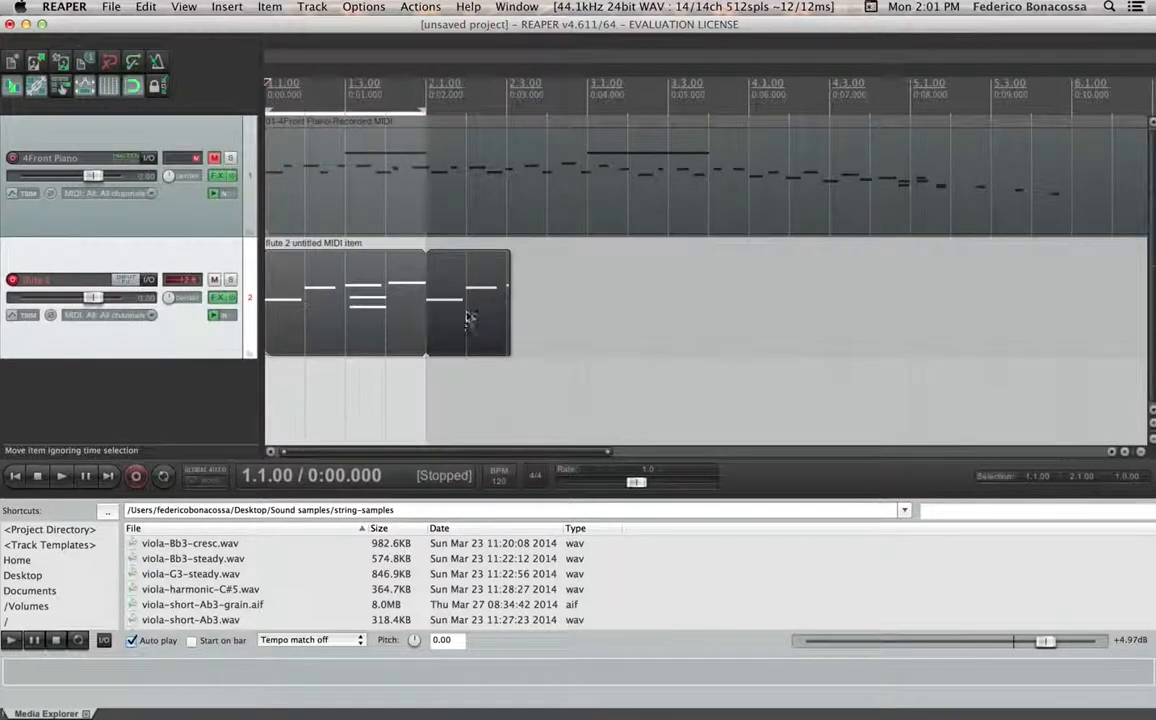
pyautogui.moveTo(511, 268); pyautogui.dragTo(599, 281)
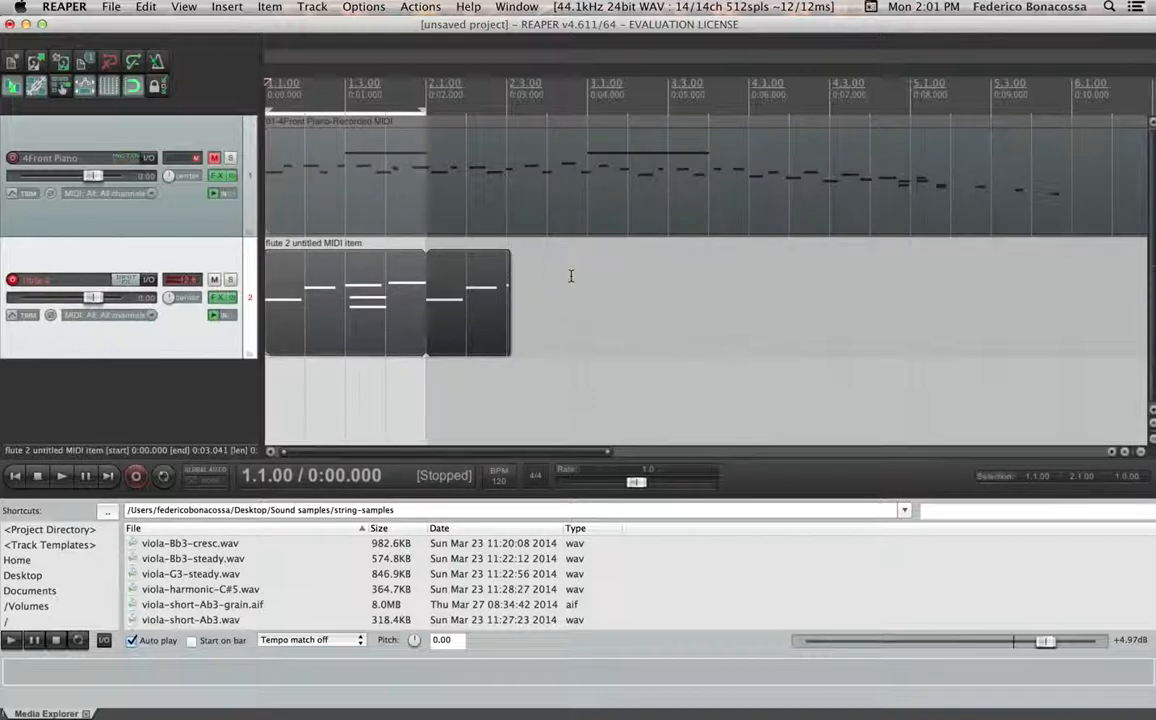
pyautogui.moveTo(503, 248); pyautogui.dragTo(507, 256)
pyautogui.click(509, 260)
pyautogui.click(611, 303)
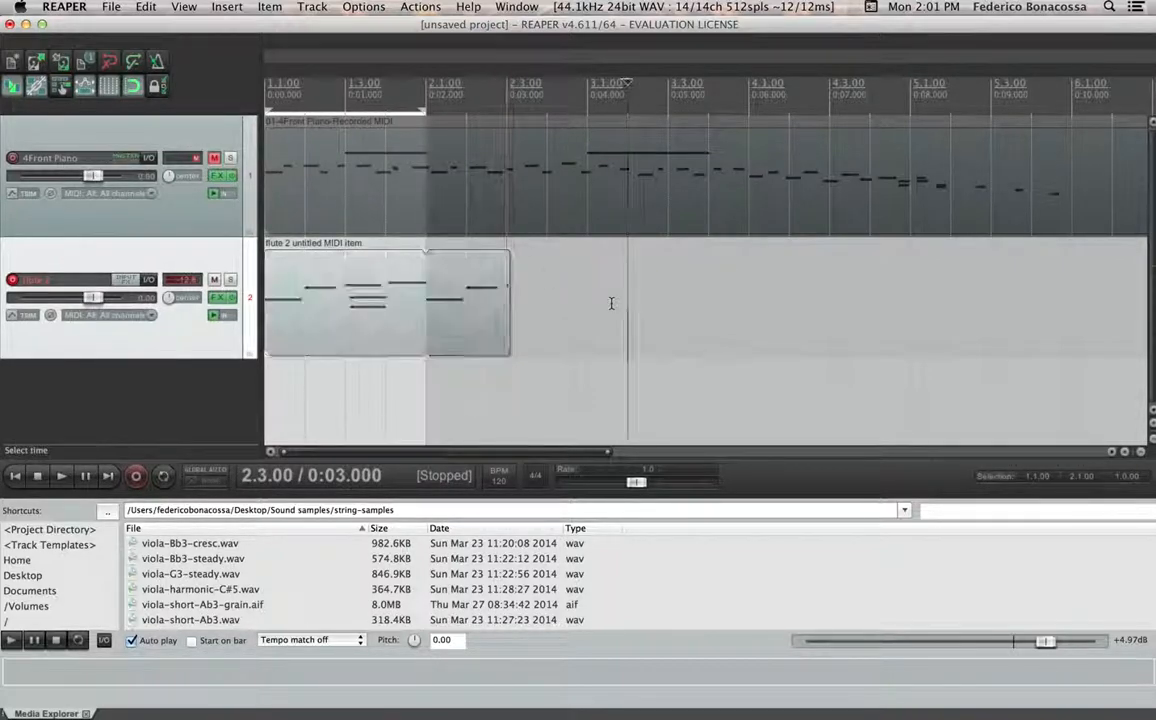
pyautogui.moveTo(508, 297); pyautogui.dragTo(1062, 318)
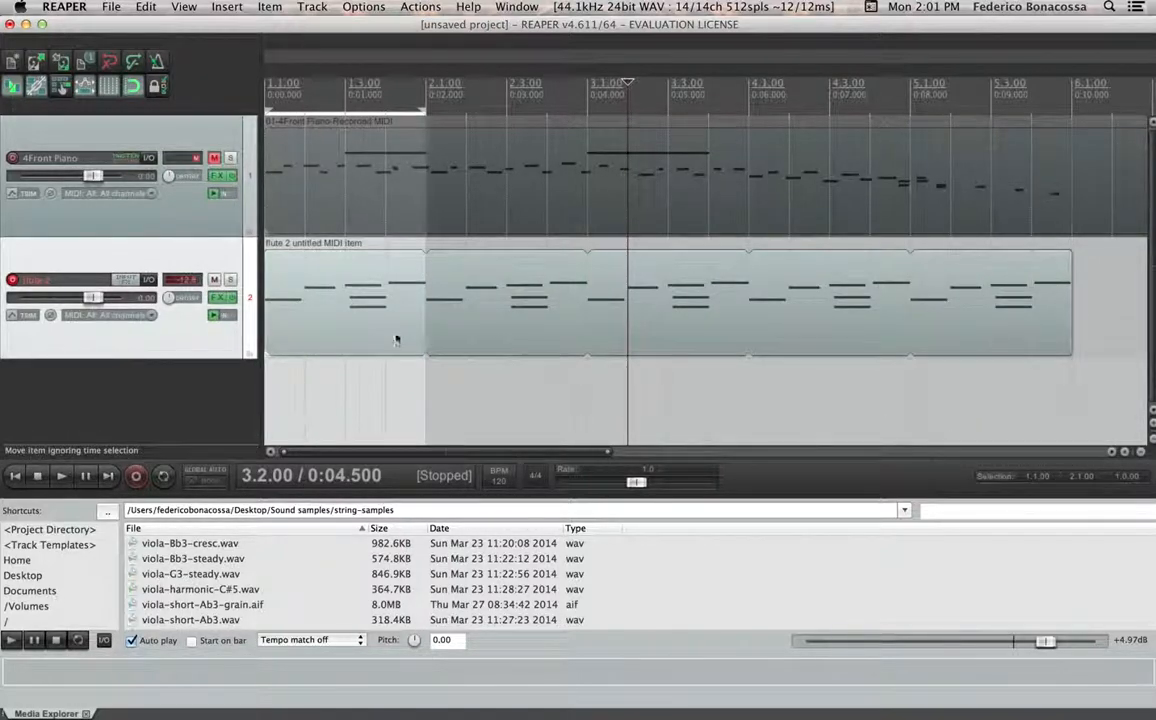
# Step: Open the looped flute 2 item for editing and delete the two lower notes in beat 3
pyautogui.doubleClick(361, 313)
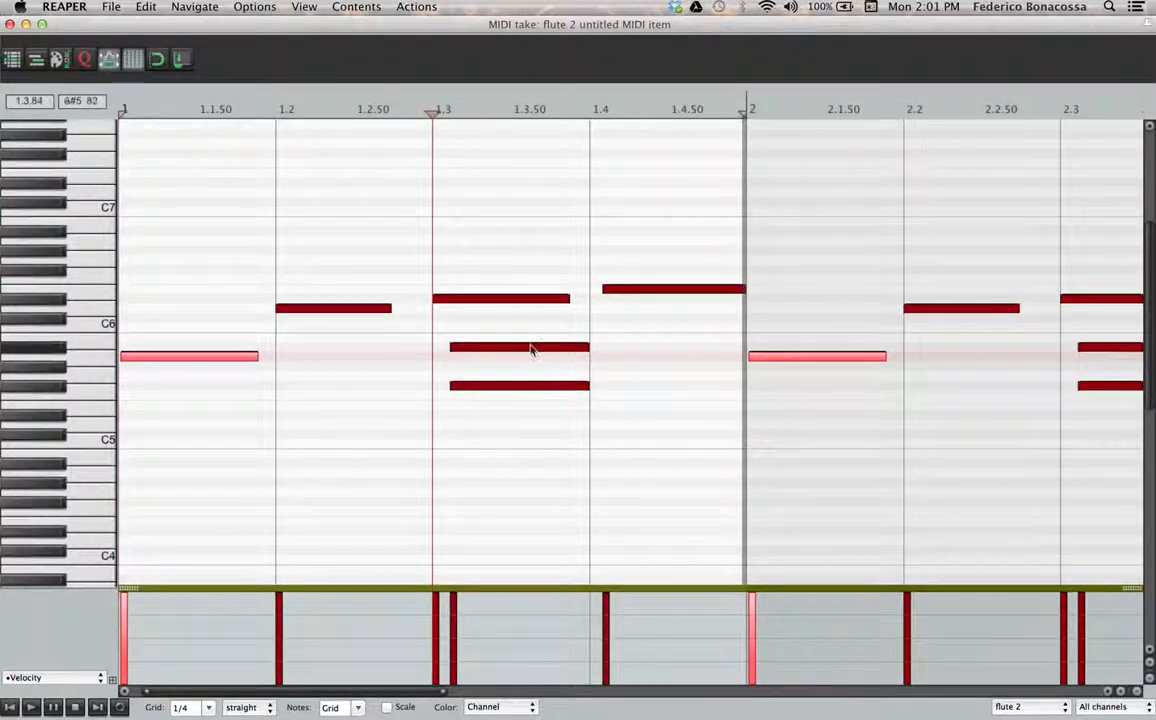
pyautogui.click(530, 349)
pyautogui.moveTo(530, 349); pyautogui.dragTo(534, 380)
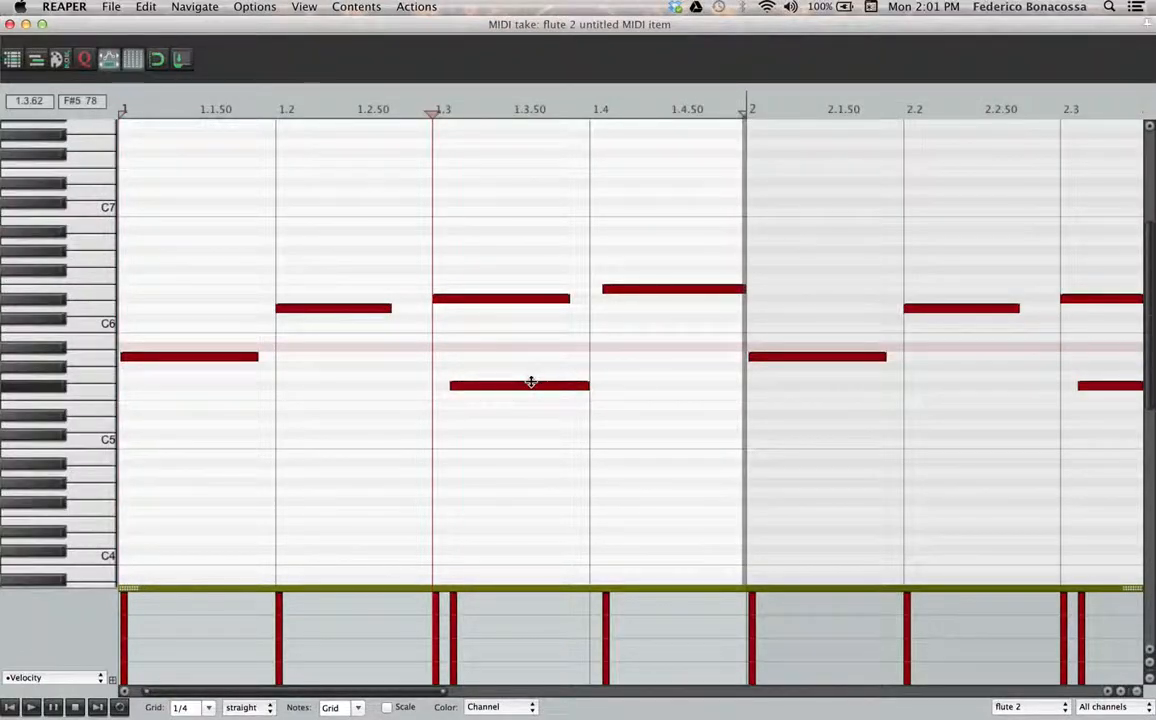
pyautogui.press('Delete')
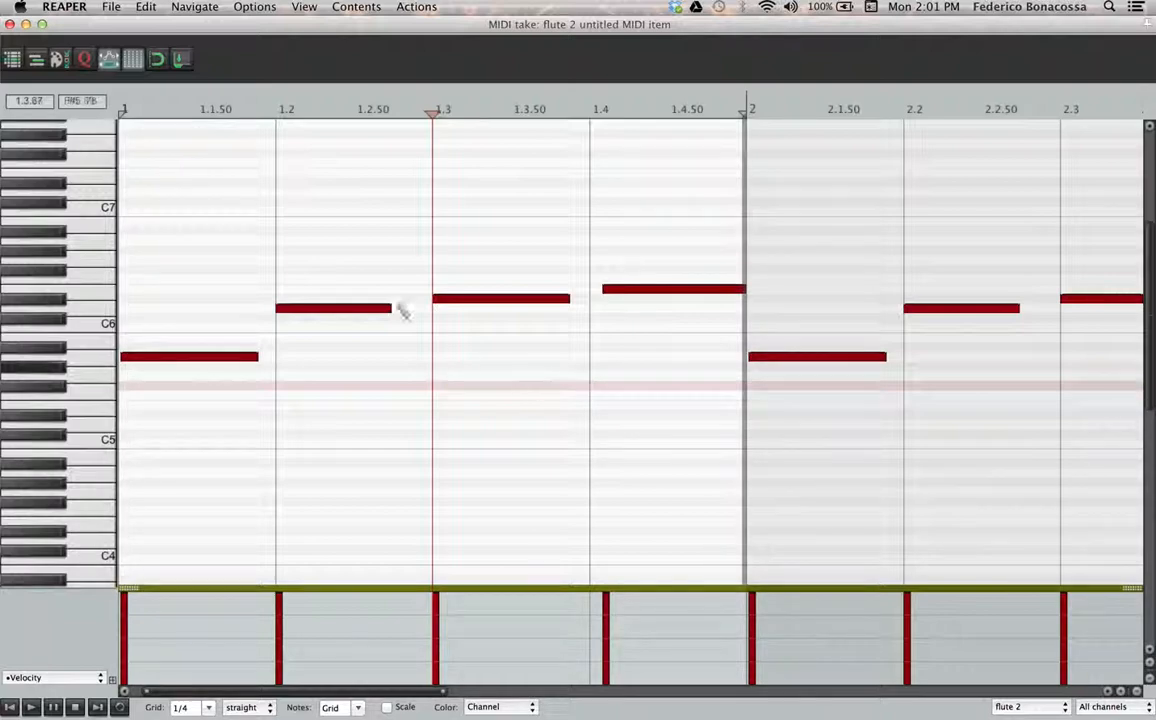
# Step: Go back to the arrangement and play the looped flute 2 item from the project start
pyautogui.click(9, 23)
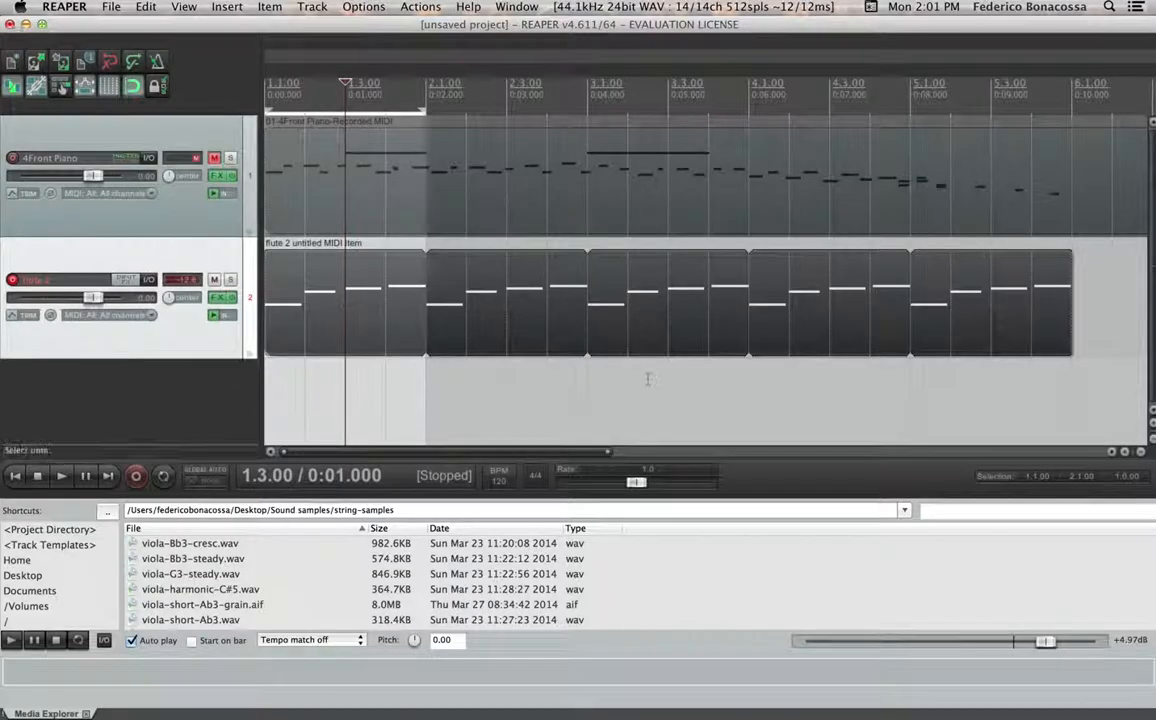
pyautogui.click(16, 477)
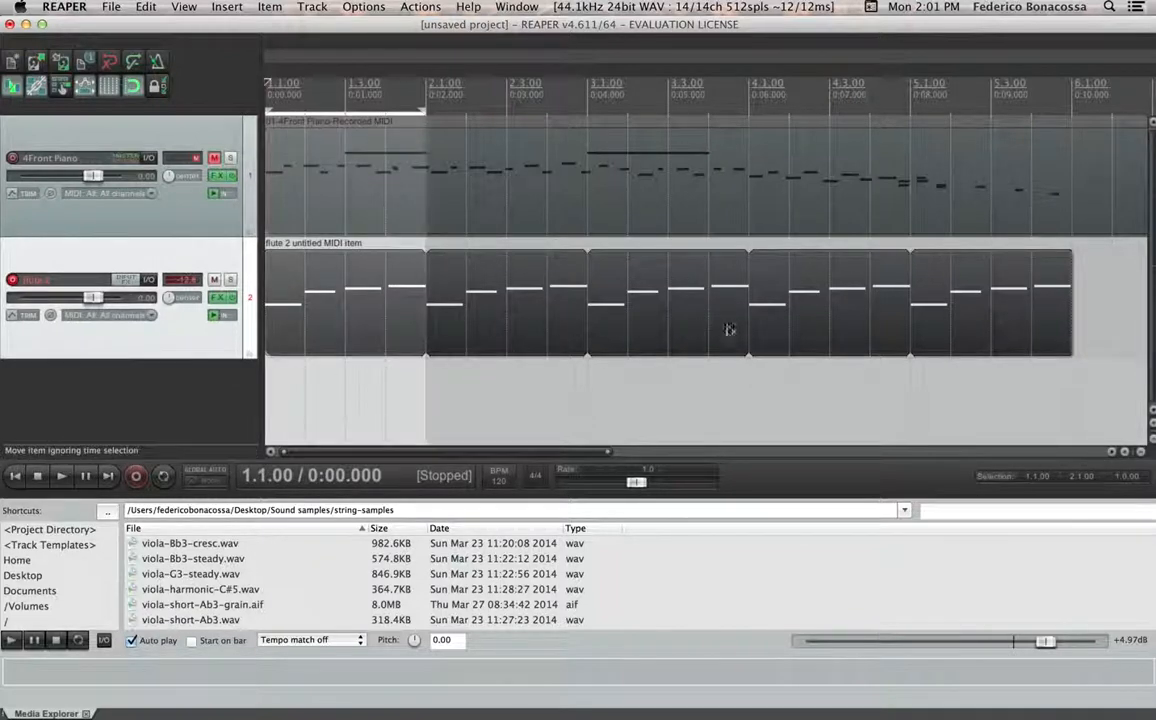
pyautogui.press('space')
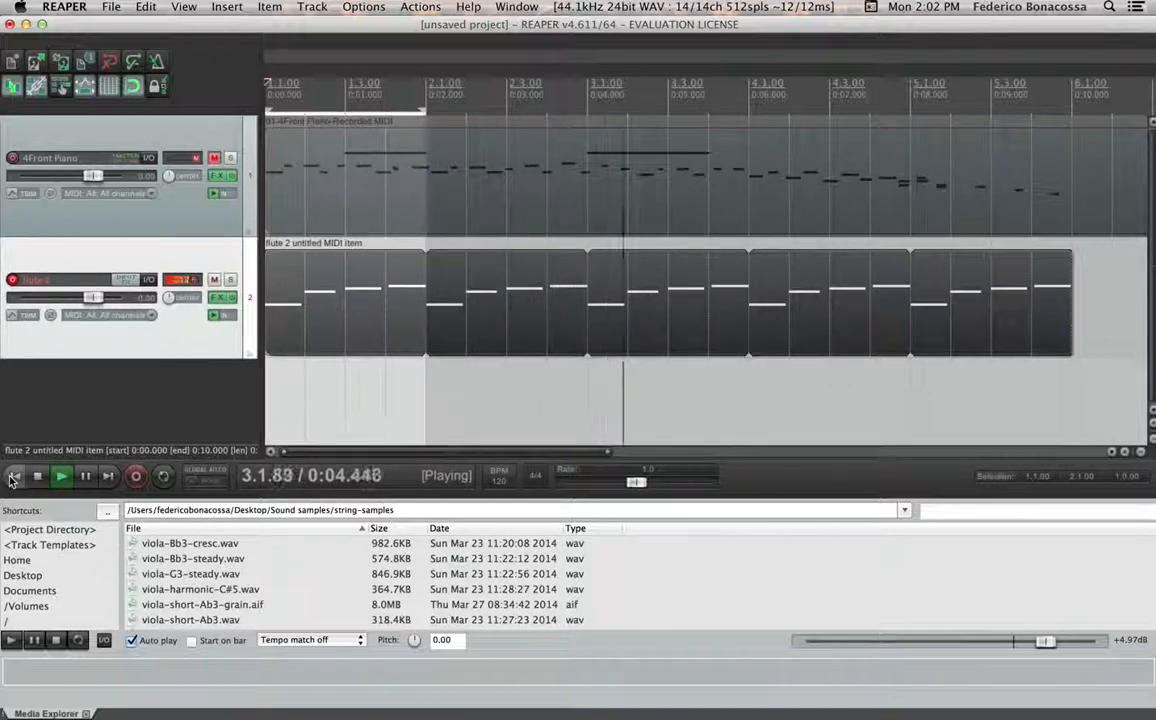
pyautogui.press('space')
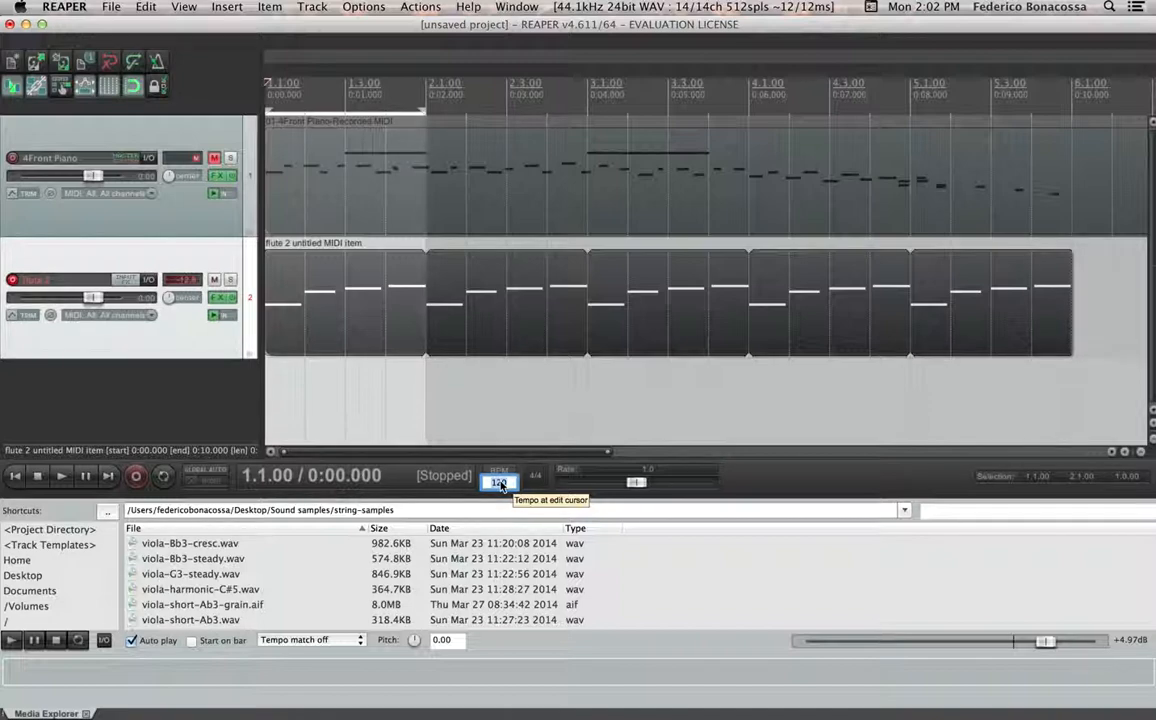
# Step: Set the project tempo to 190 BPM and play the looped flute 2 item at that speed
pyautogui.write('190')
pyautogui.press('Return')
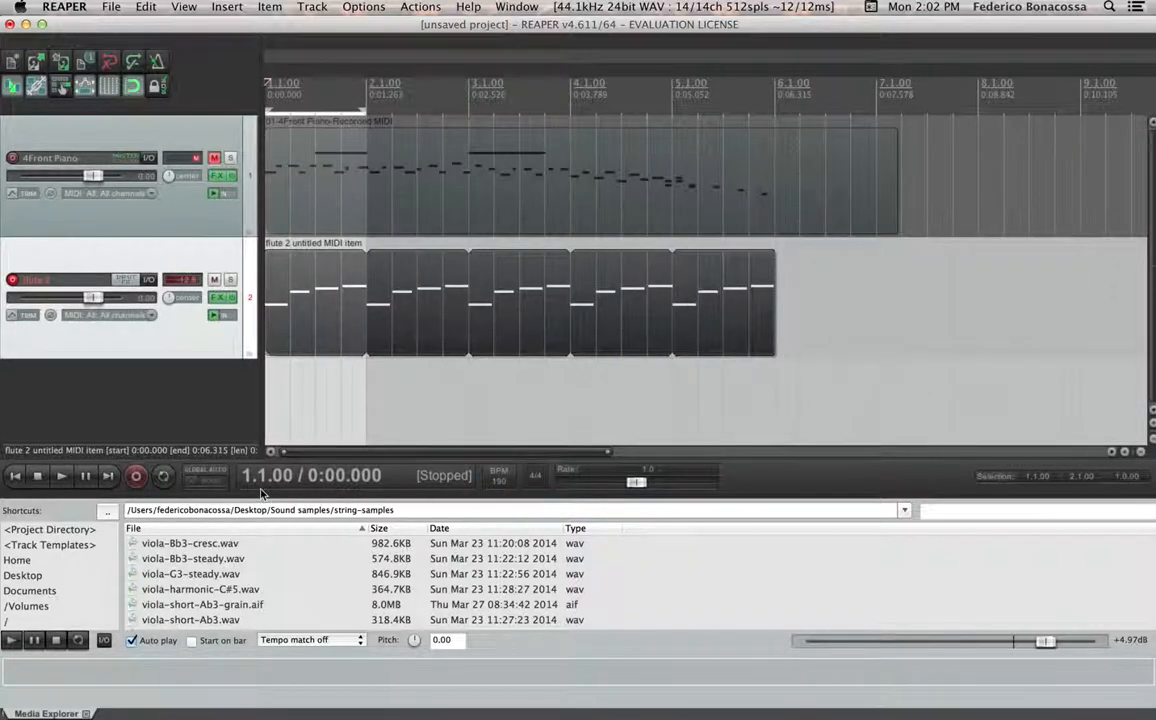
pyautogui.press('space')
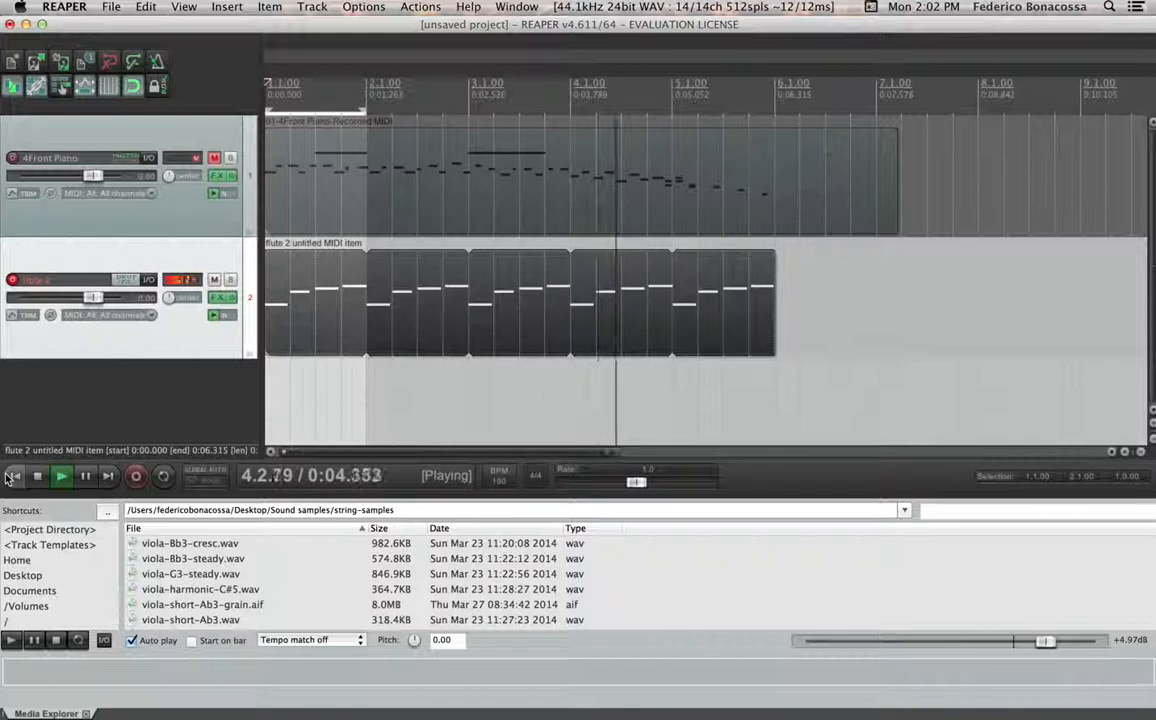
pyautogui.click(37, 477)
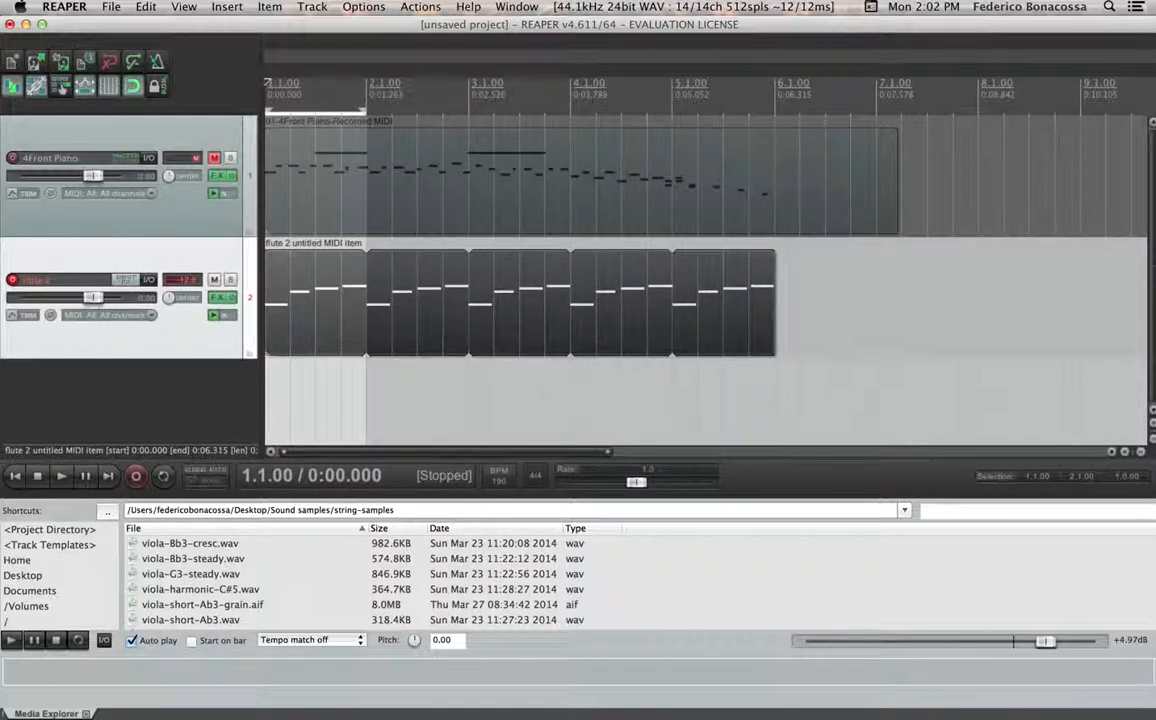
# Step: Switch to Word
pyautogui.press('super+Tab')
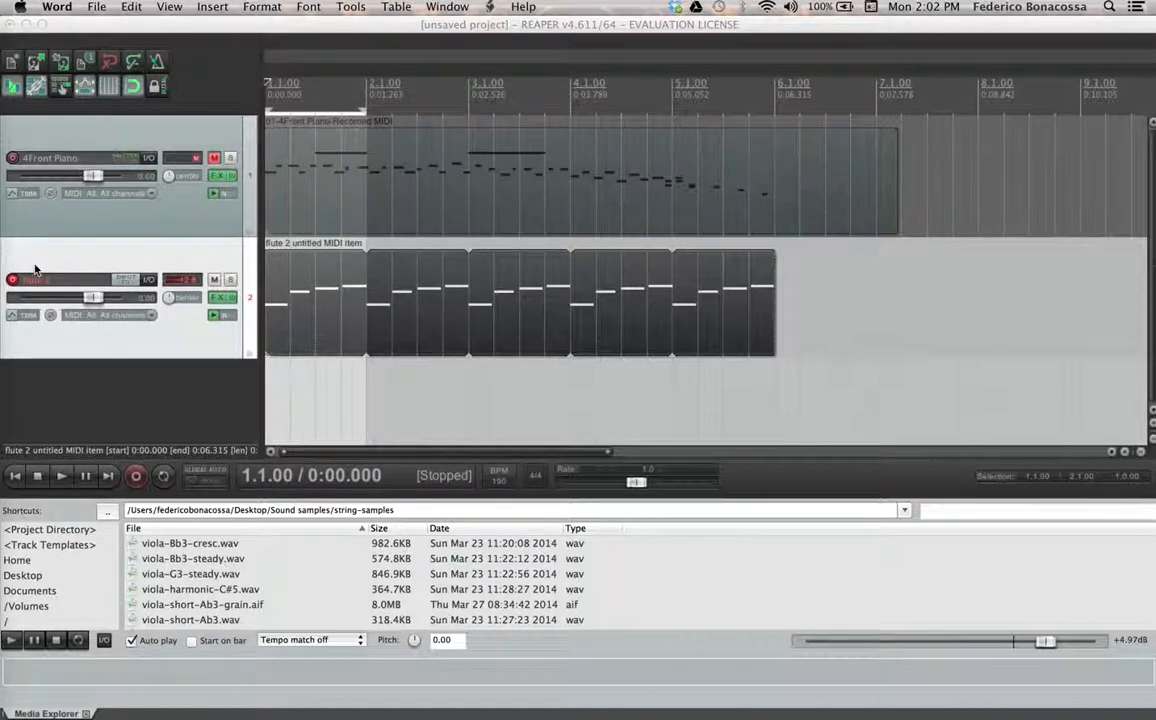